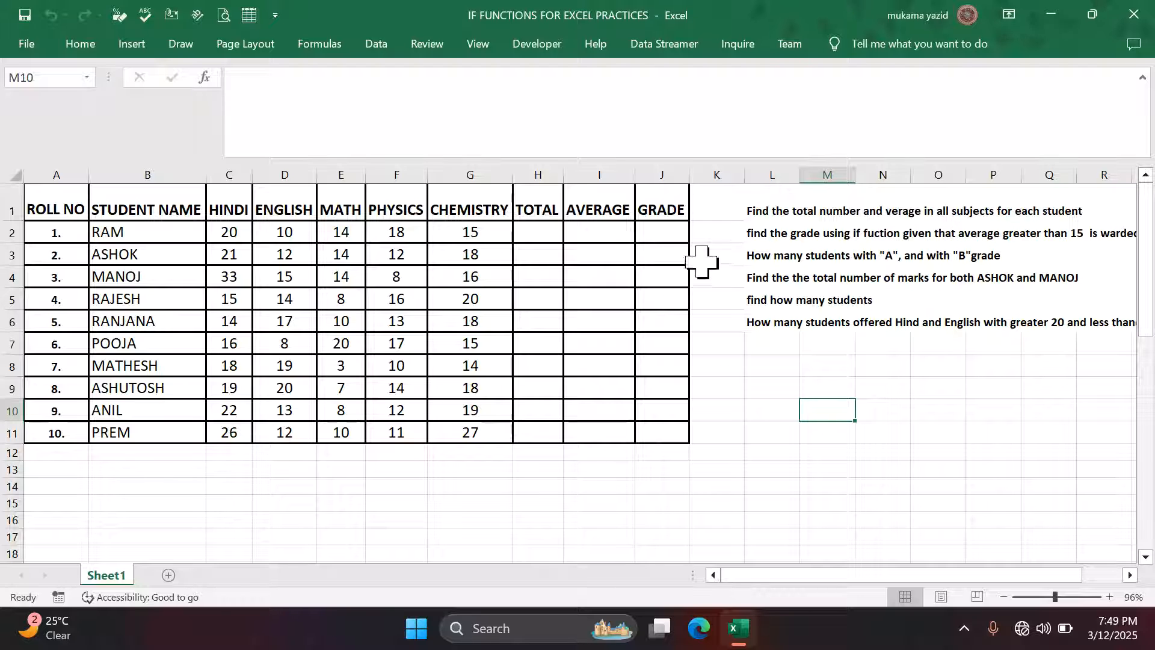
# - Total RAM's marks in H2 with =SUM(C2:G2) and fill it down to H11 (totals 77 to 86)
pyautogui.click(536, 235)
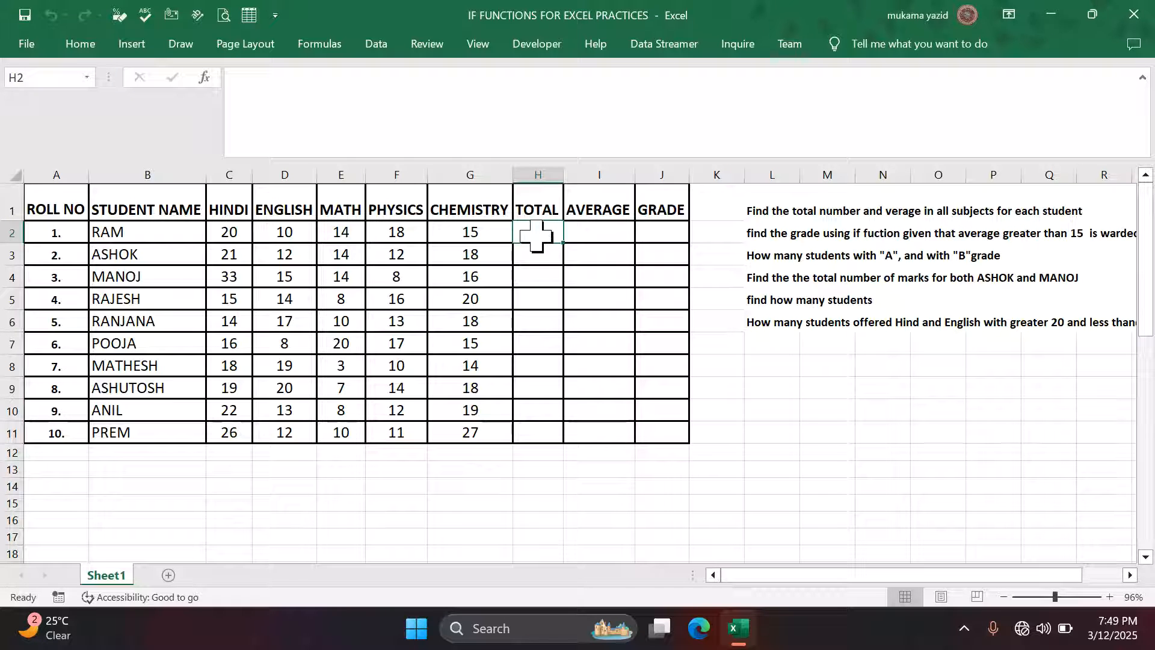
pyautogui.write('=')
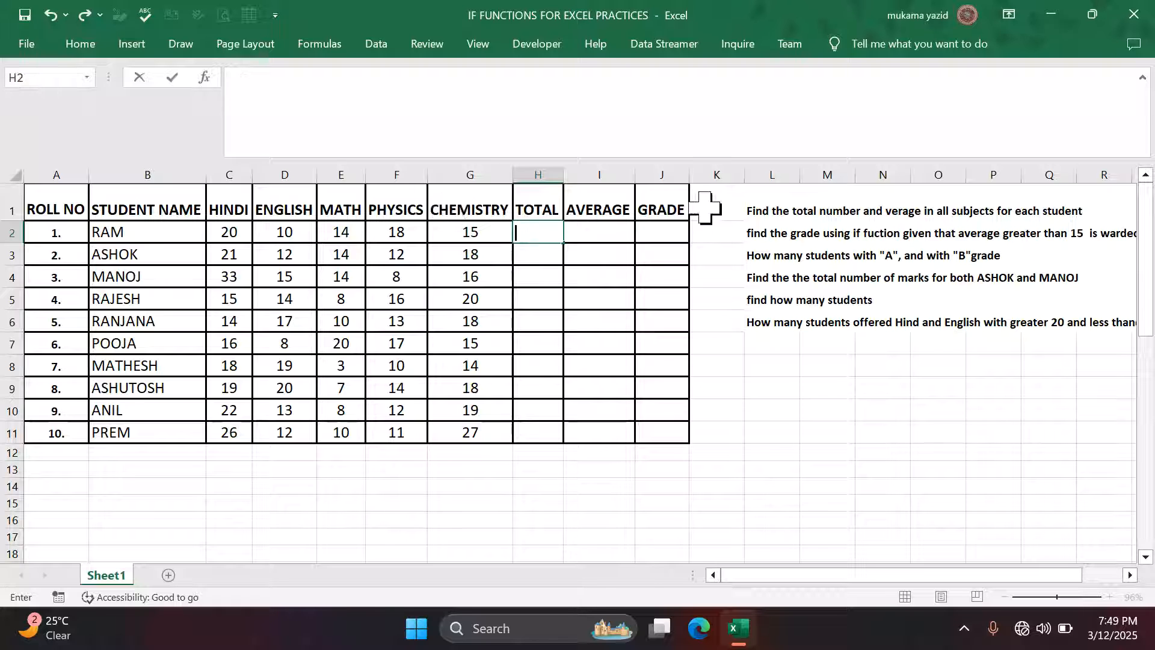
pyautogui.press('Escape')
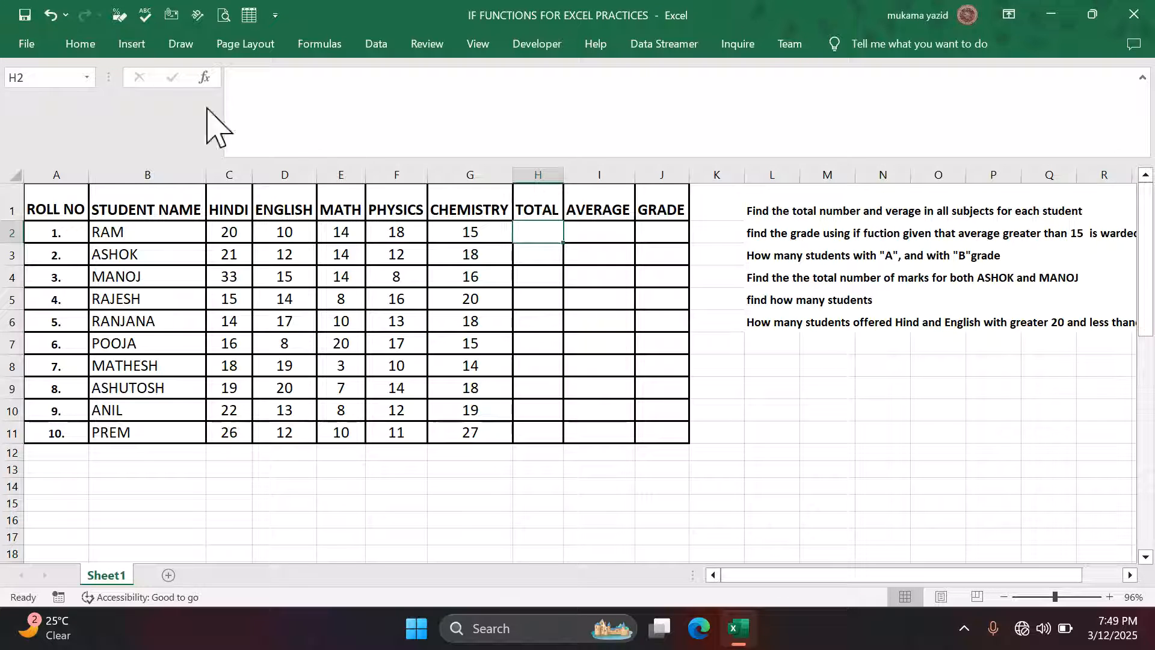
pyautogui.click(84, 45)
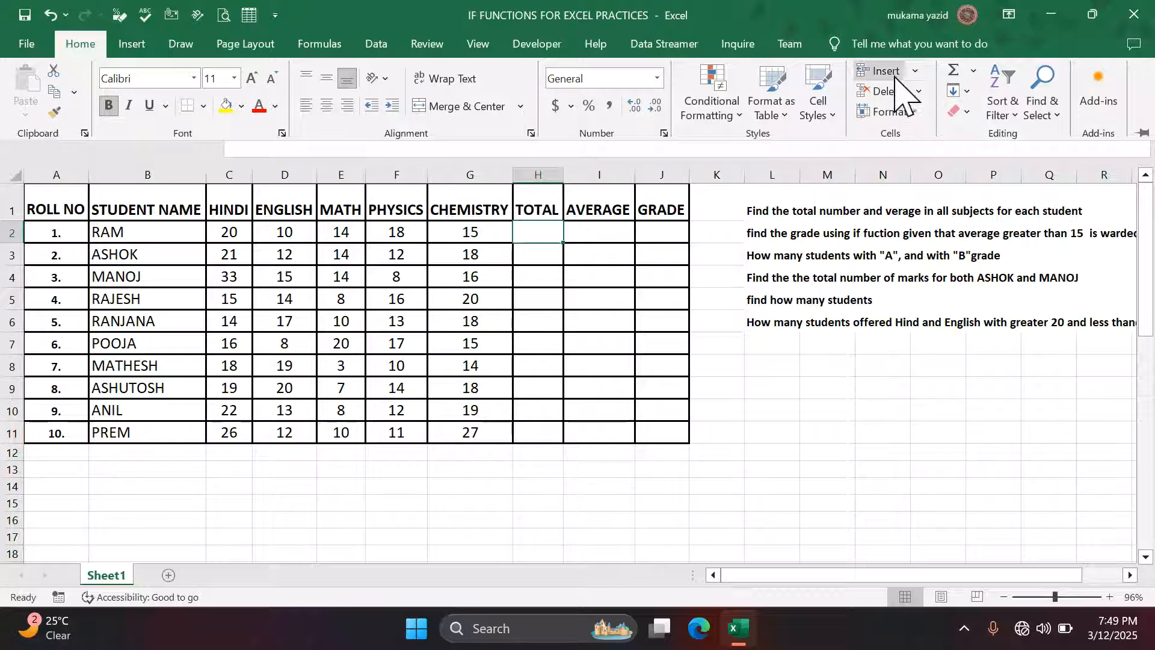
pyautogui.click(953, 69)
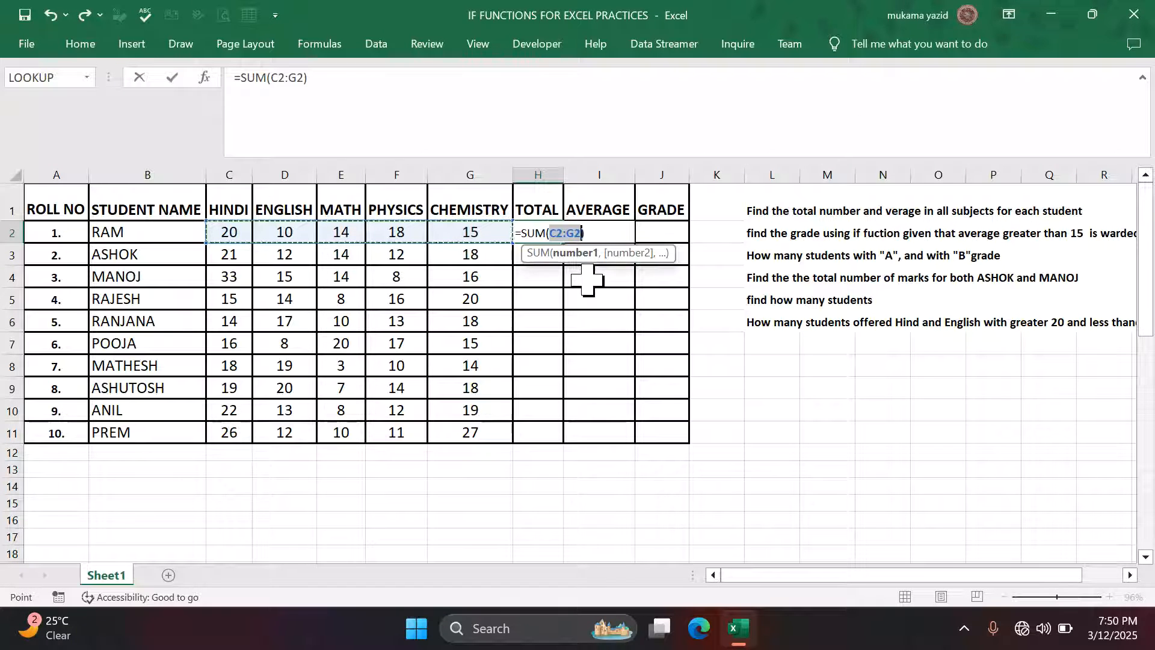
pyautogui.press('Return')
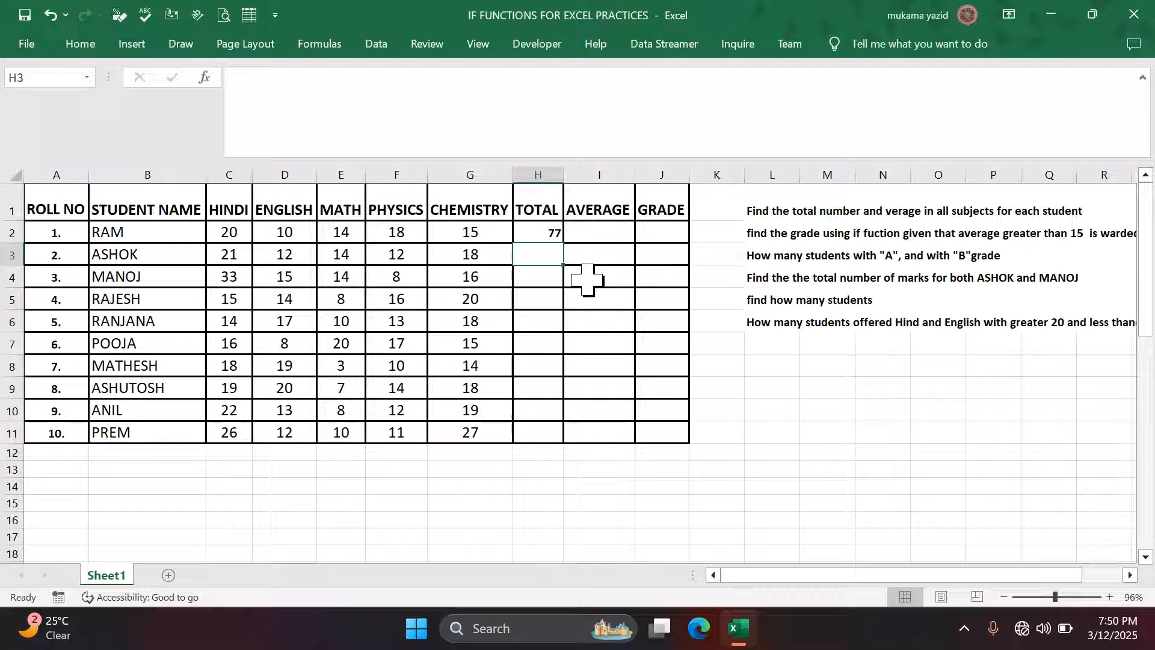
pyautogui.click(560, 238)
pyautogui.doubleClick(562, 242)
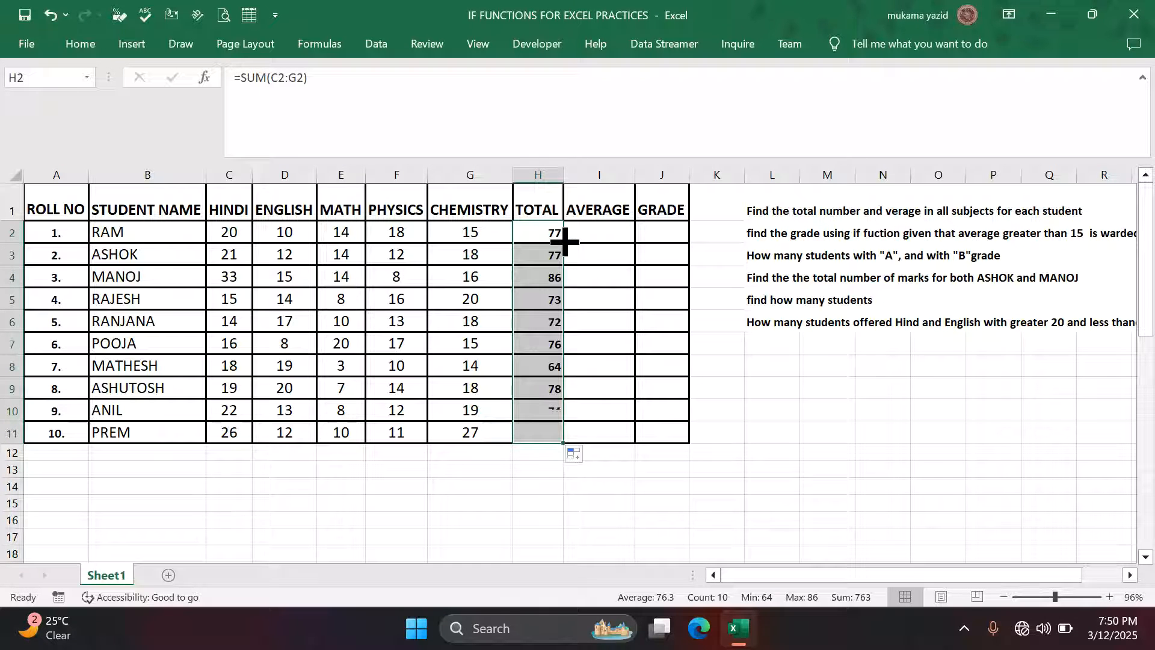
pyautogui.click(583, 237)
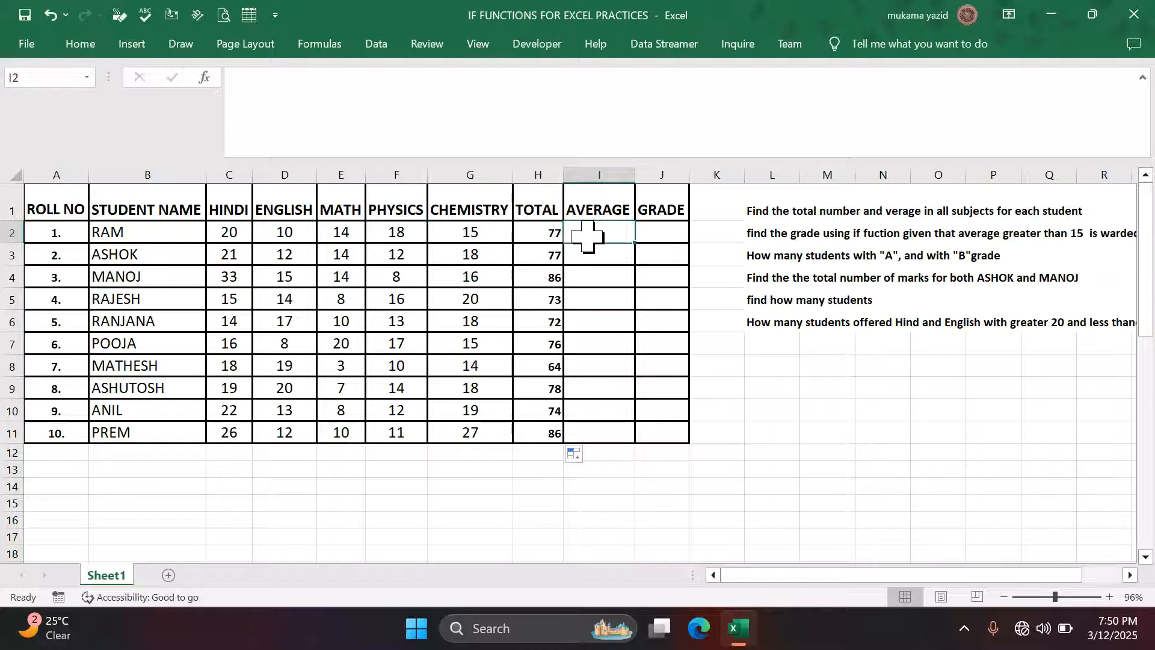
# - Put =AVERAGE(C2:G2) in I2 (15.4 for RAM) and fill it down to I11
pyautogui.click(80, 44)
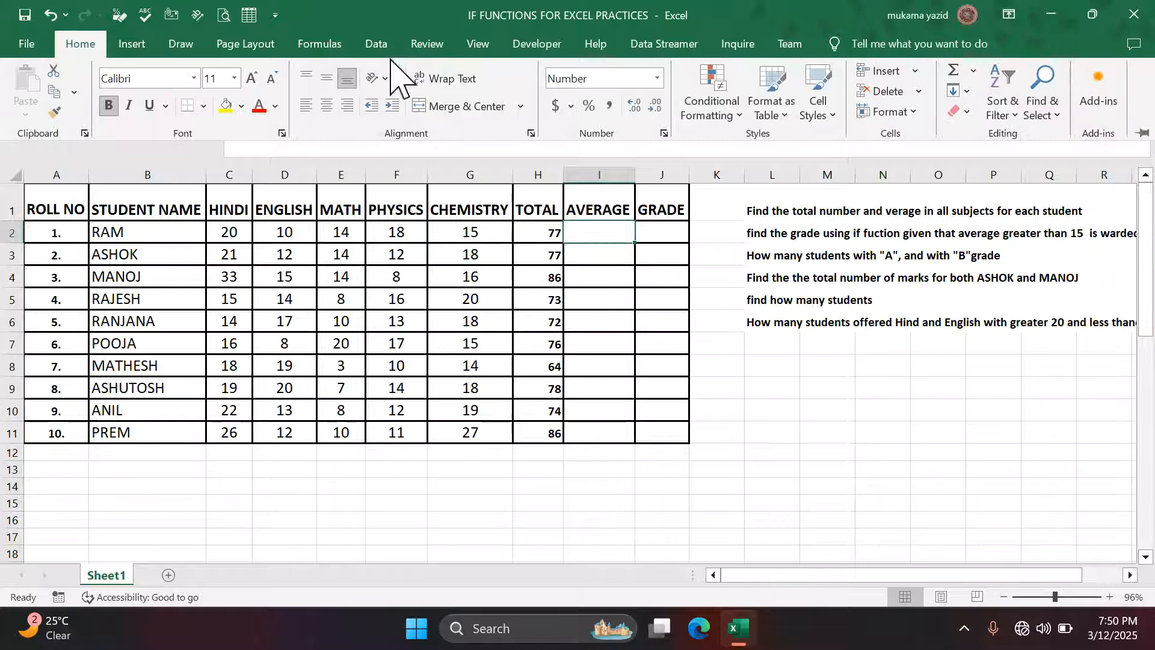
pyautogui.click(973, 71)
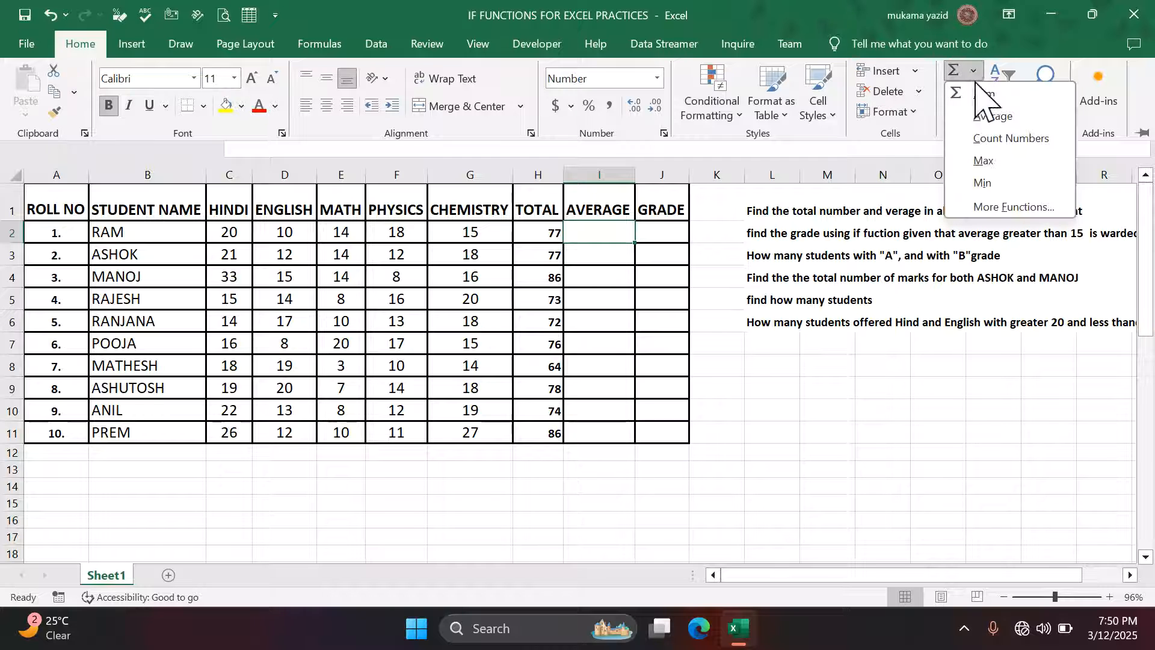
pyautogui.click(993, 116)
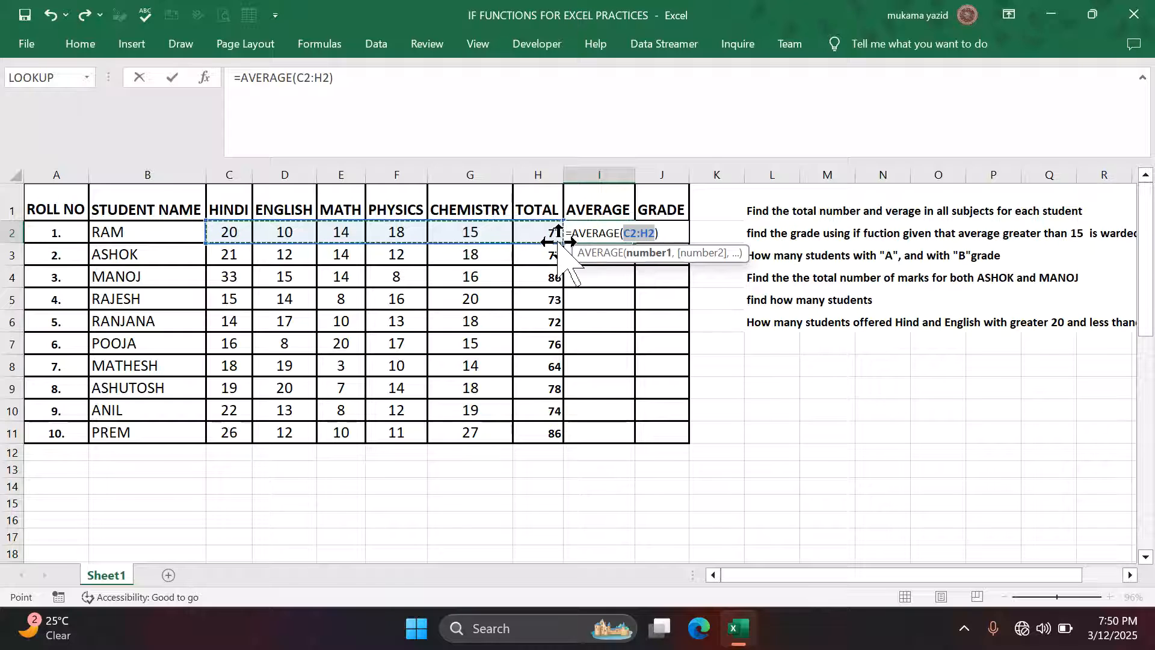
pyautogui.moveTo(559, 243); pyautogui.dragTo(523, 240)
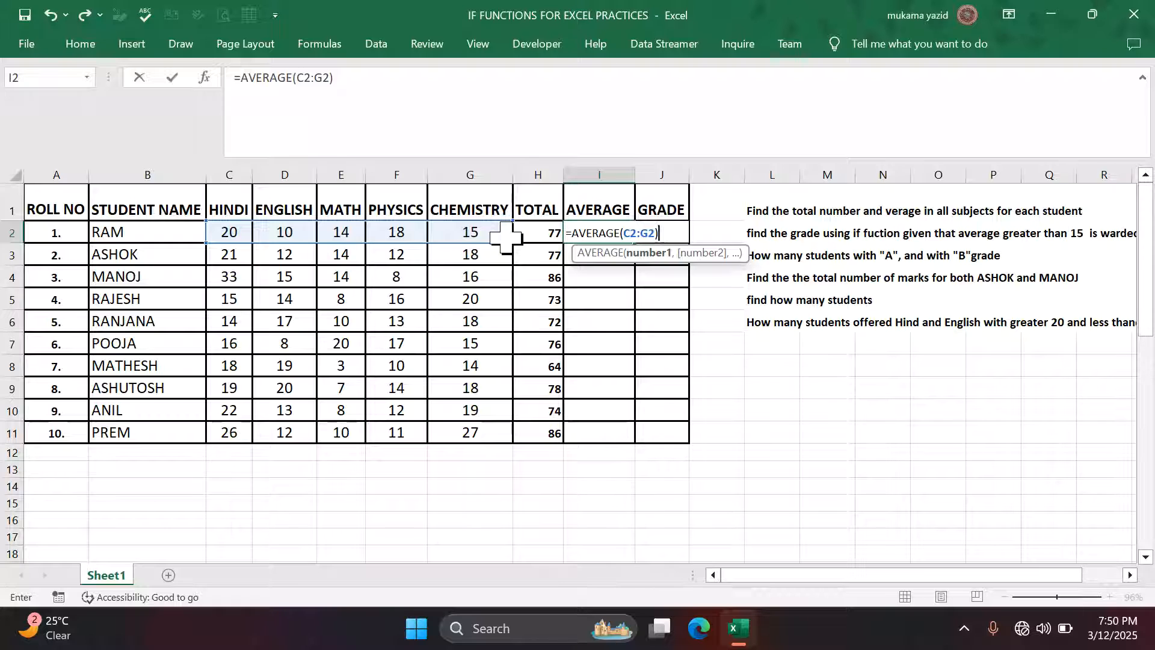
pyautogui.press('Return')
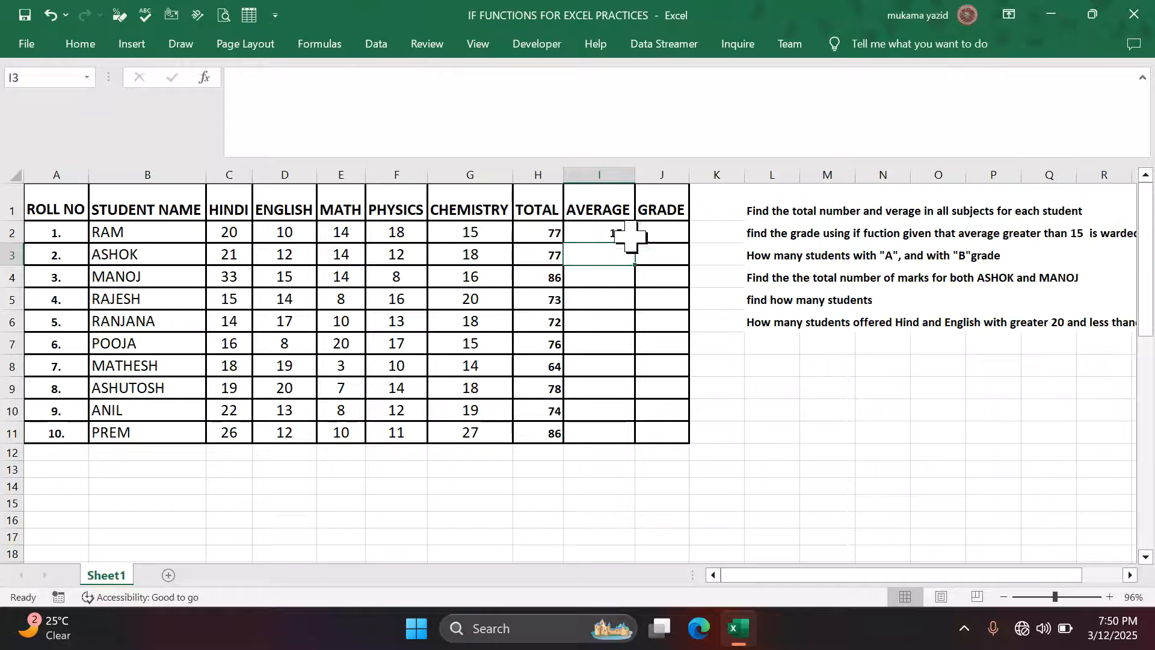
pyautogui.click(628, 236)
pyautogui.doubleClick(634, 243)
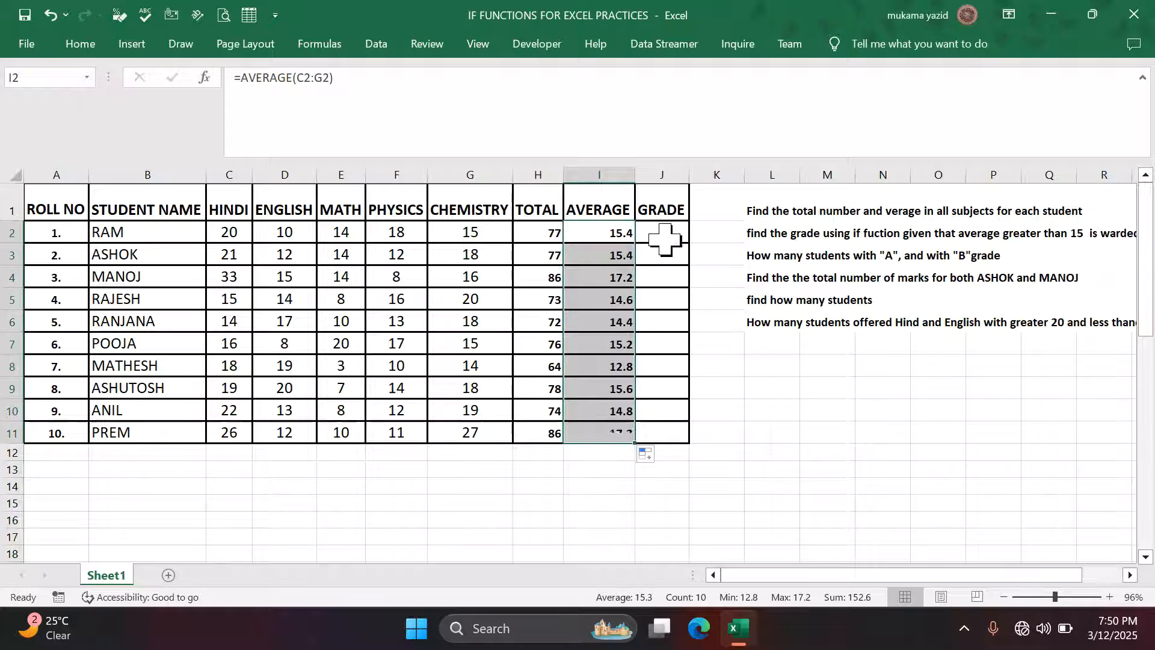
pyautogui.click(667, 239)
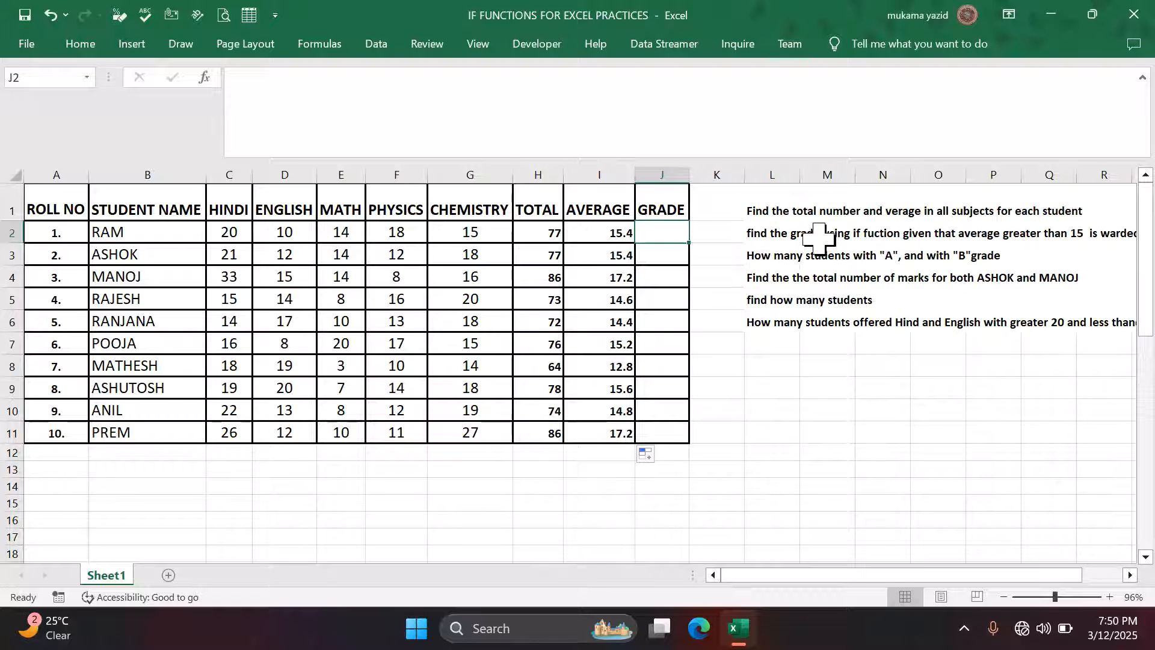
pyautogui.click(1130, 576)
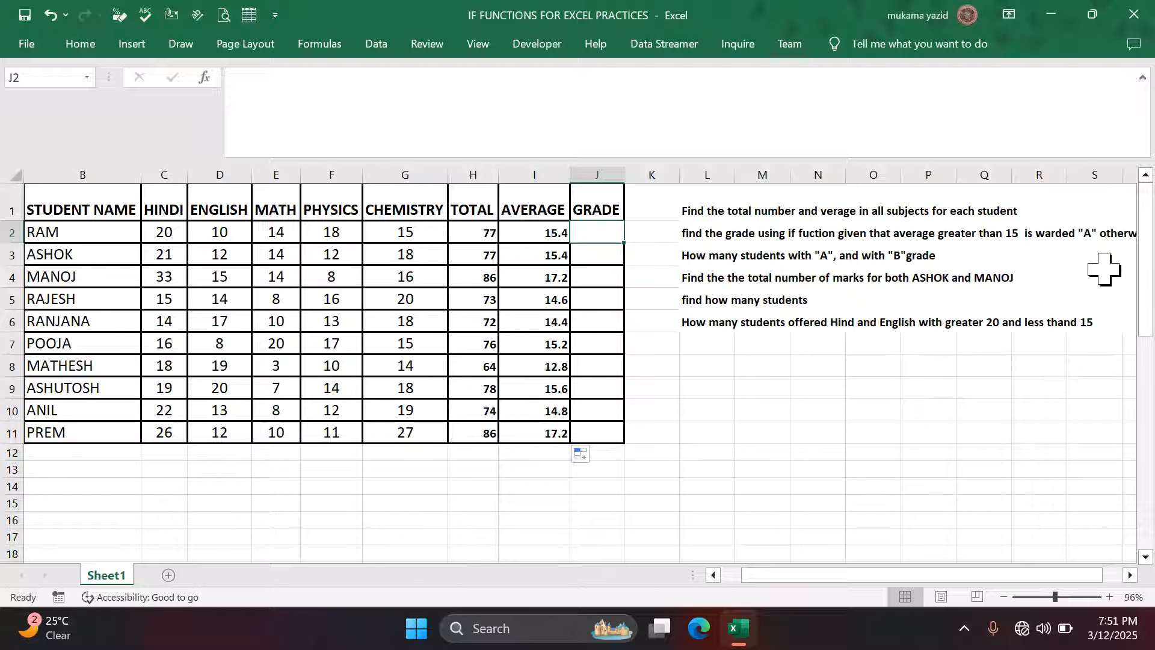
pyautogui.click(1129, 576)
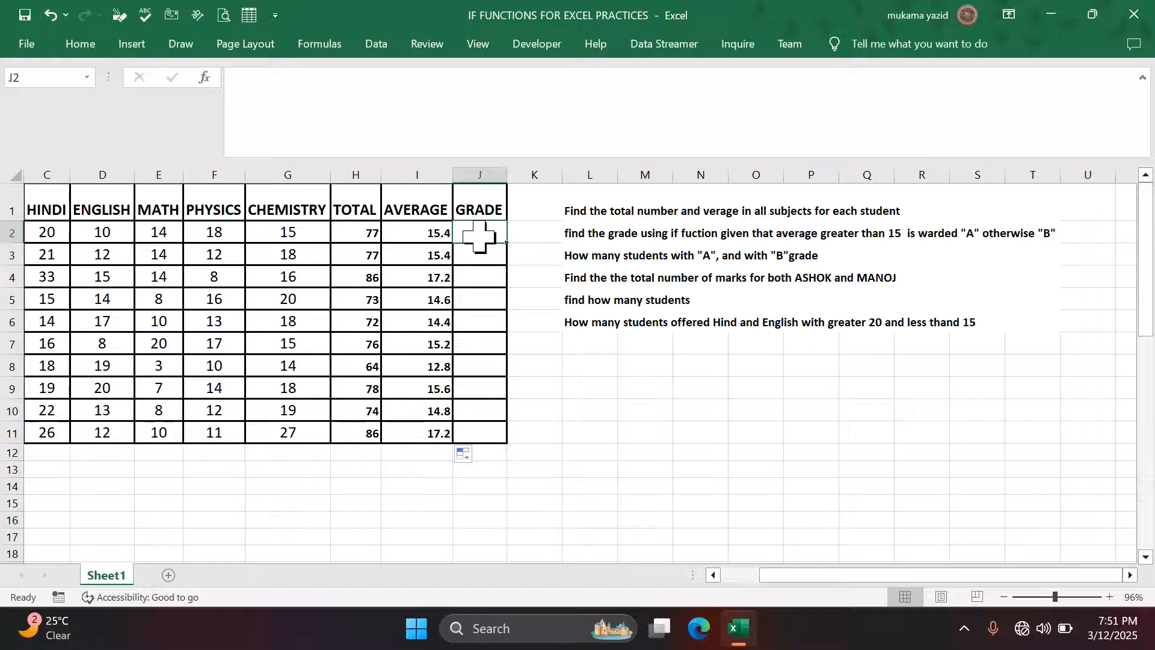
# - Start the formula =IF( in cell J2
pyautogui.write('=if')
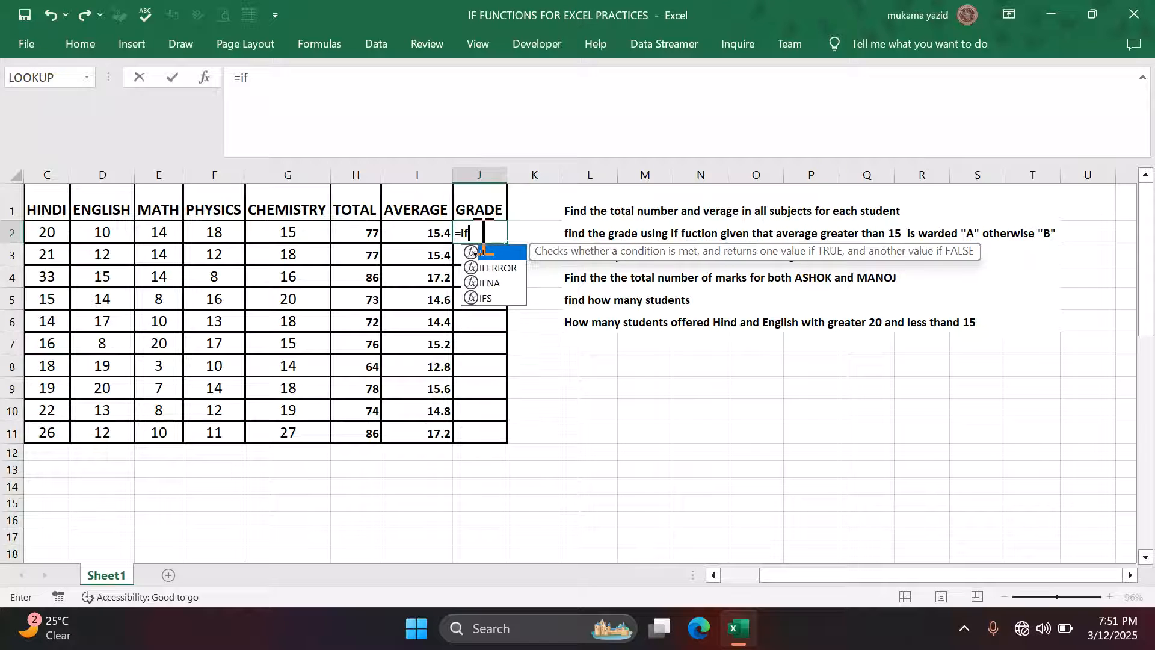
pyautogui.press('Tab')
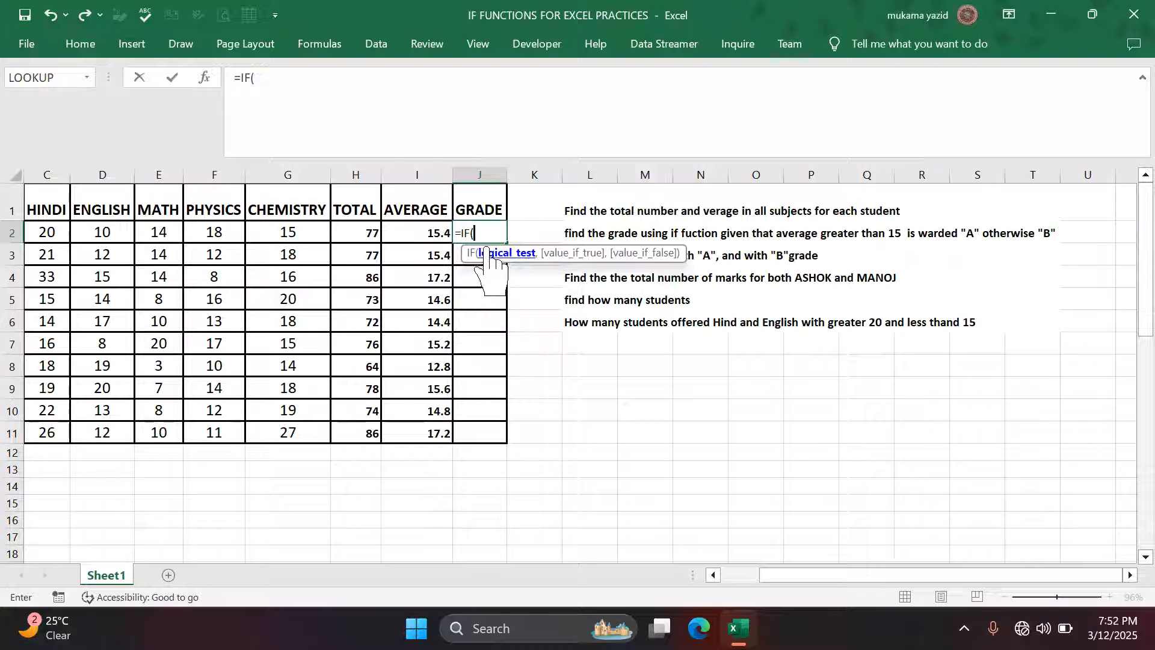
# - Complete =IF(I2>15,"A","B") in J2, giving RAM grade A
pyautogui.click(431, 235)
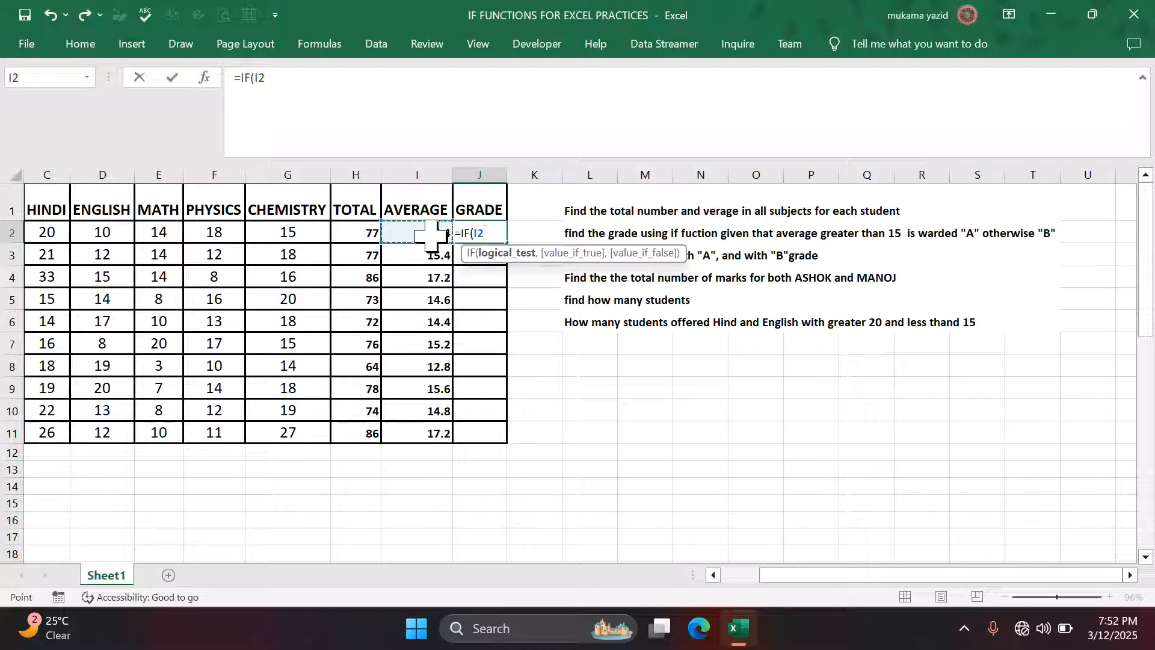
pyautogui.write('>15,"A')
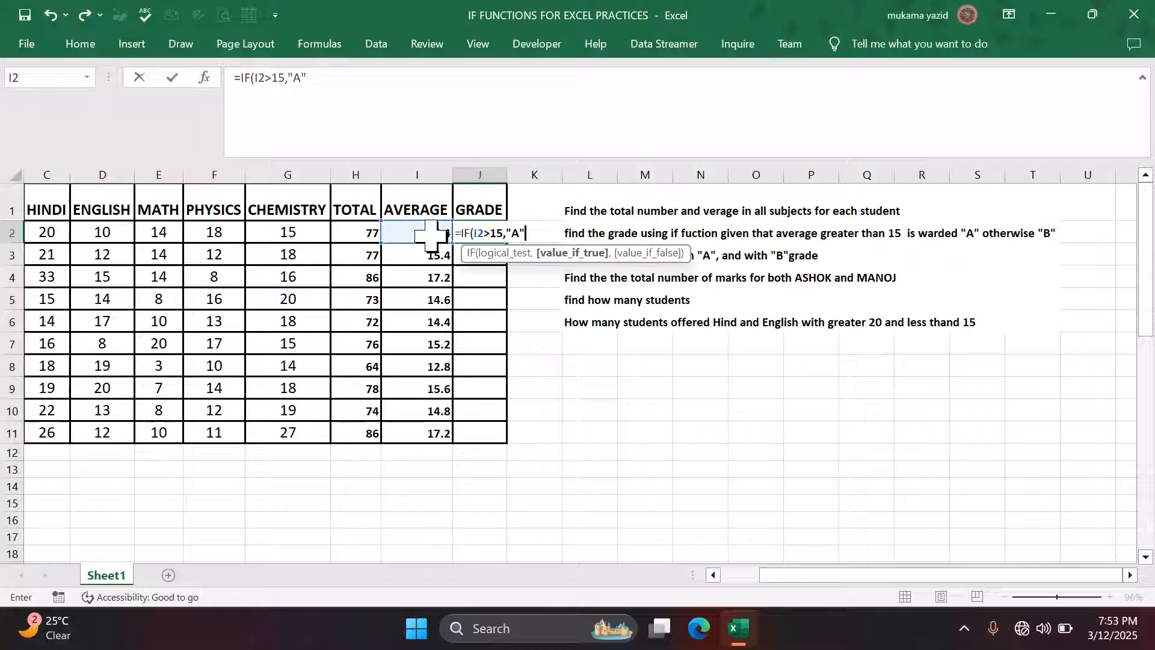
pyautogui.write(',"b')
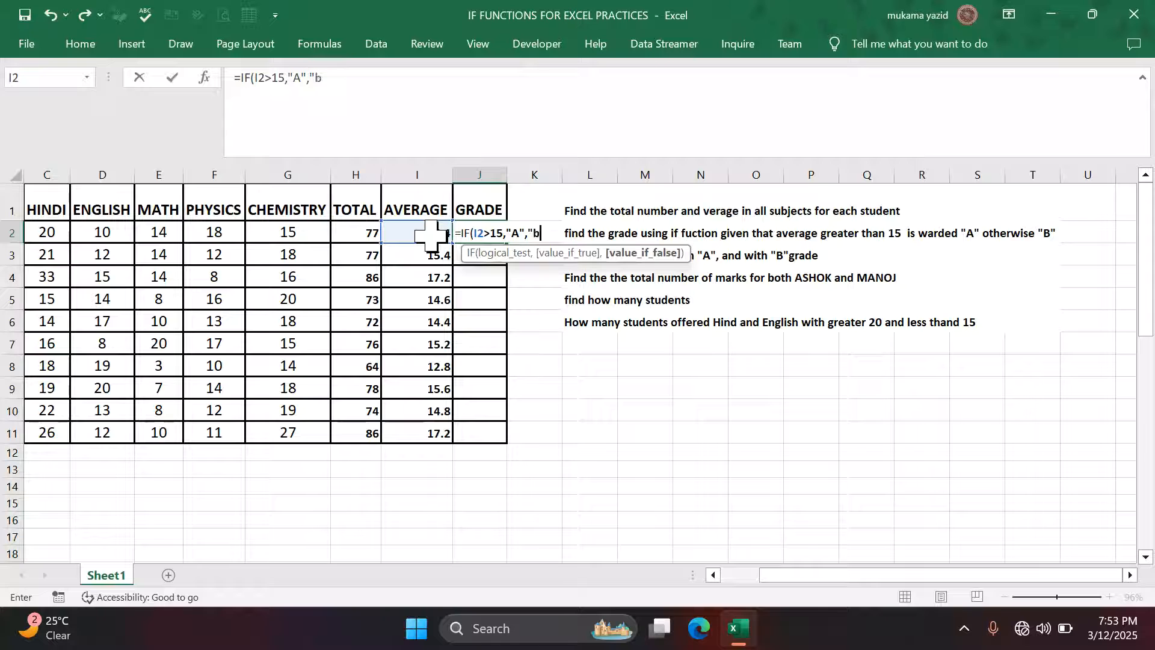
pyautogui.write('B")')
pyautogui.press('Return')
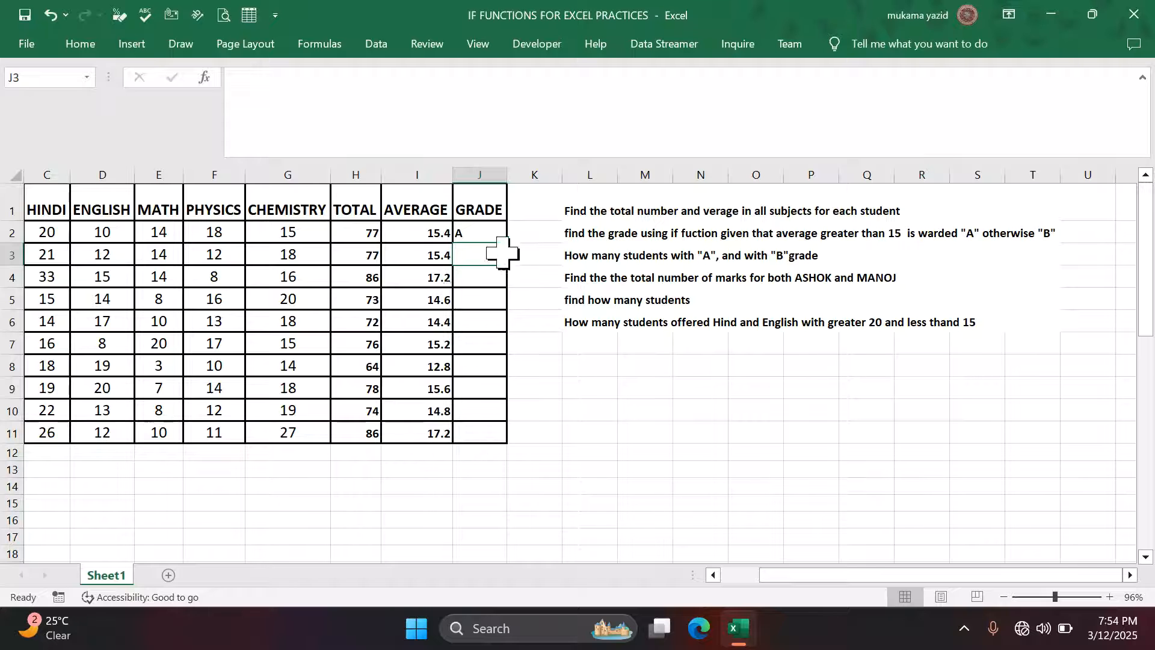
# - Copy J2's IF formula down to J11, giving six A and four B grades
pyautogui.click(495, 227)
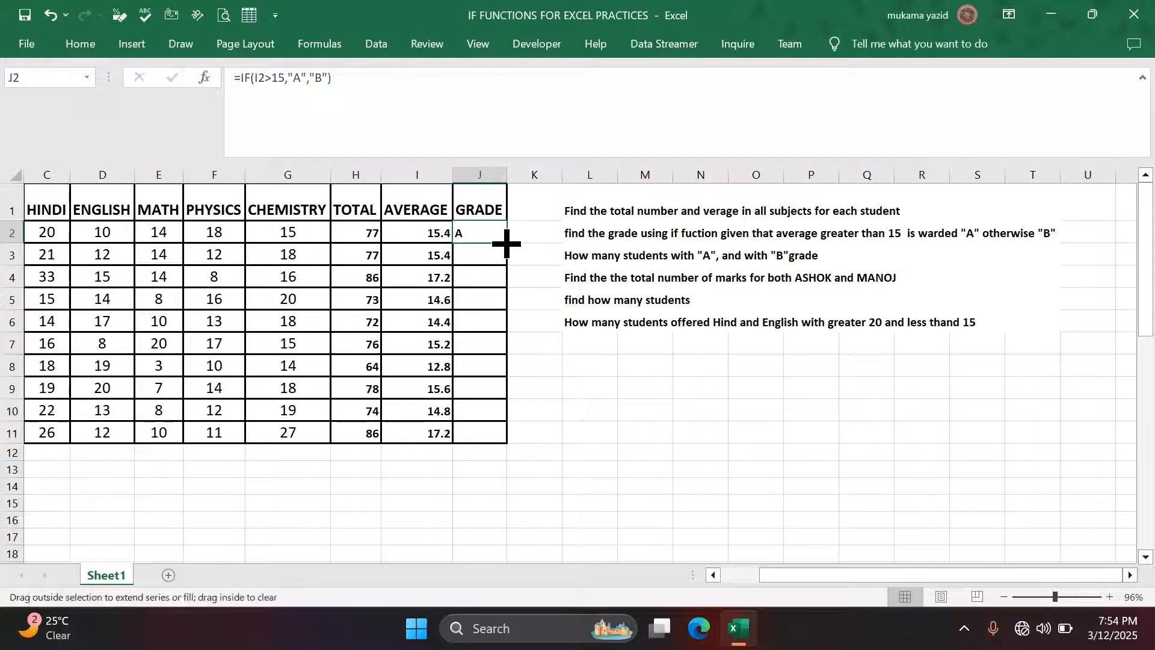
pyautogui.doubleClick(507, 243)
pyautogui.click(550, 431)
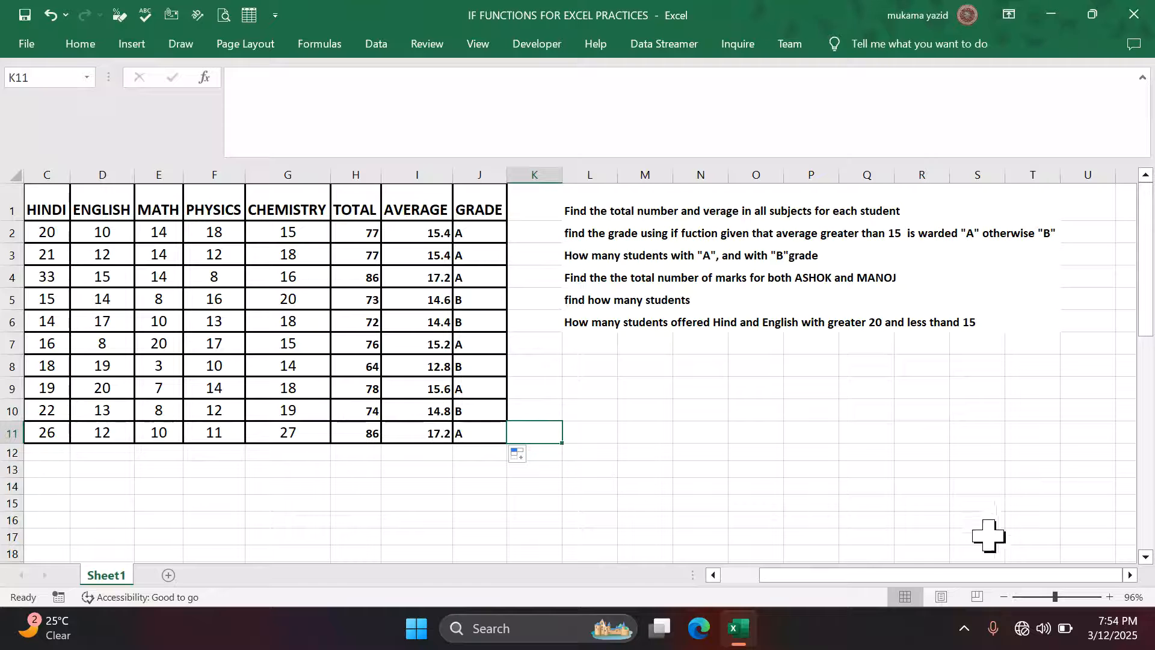
pyautogui.click(1130, 575)
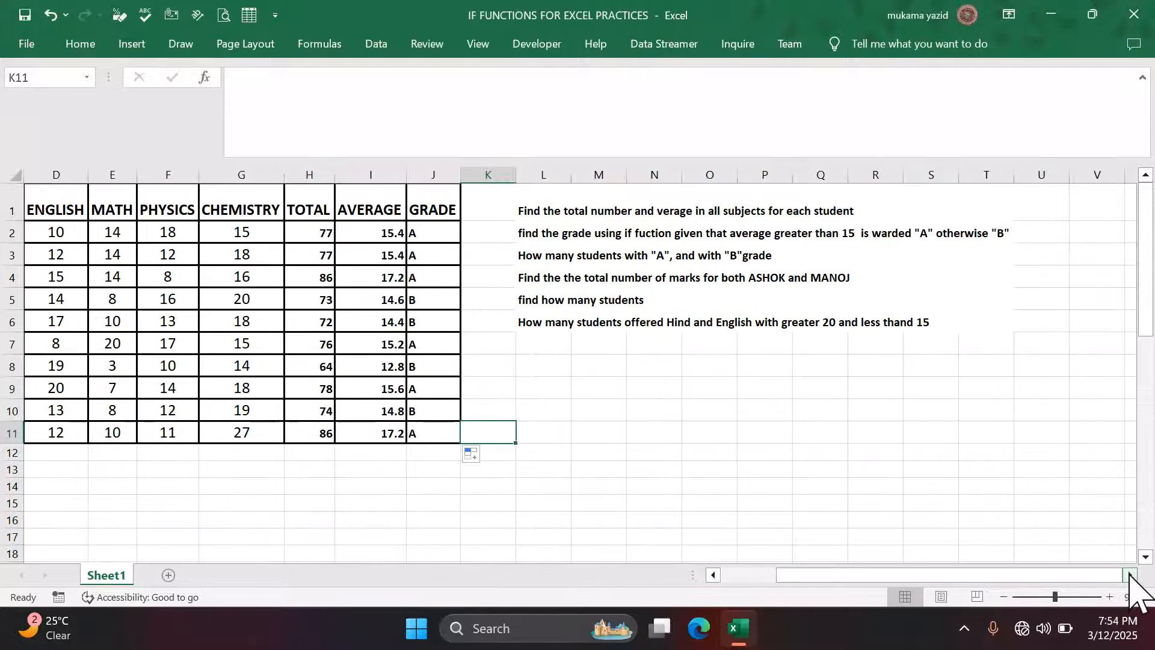
pyautogui.click(722, 575)
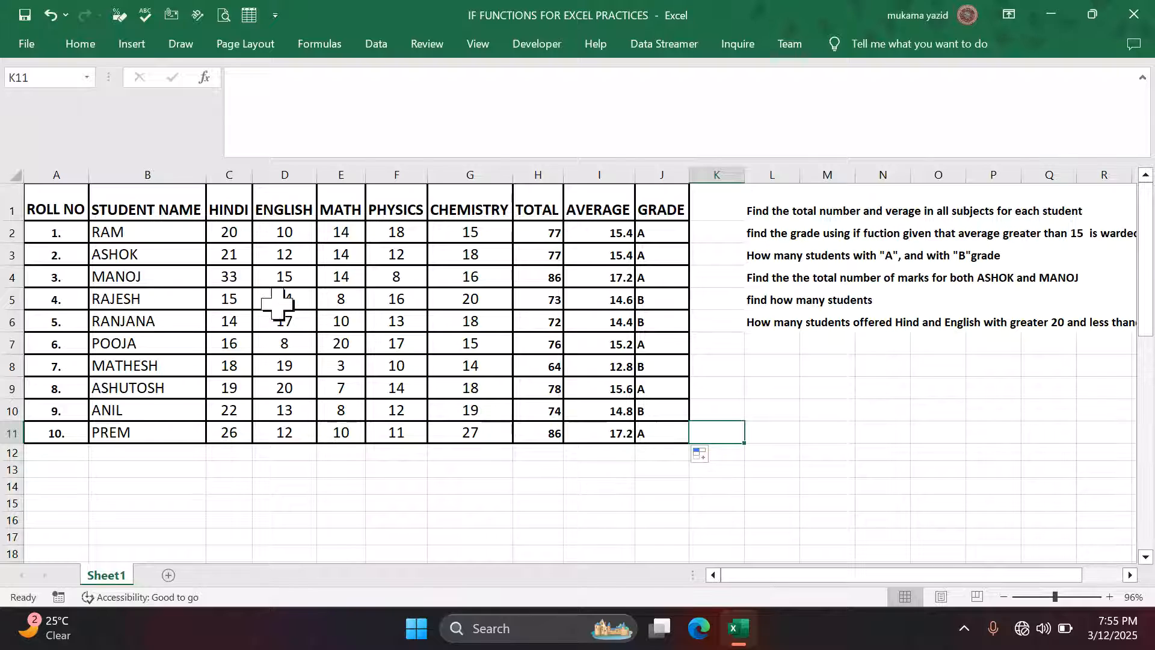
# - Begin a new formula with = in cell I13 below the marks table
pyautogui.click(759, 383)
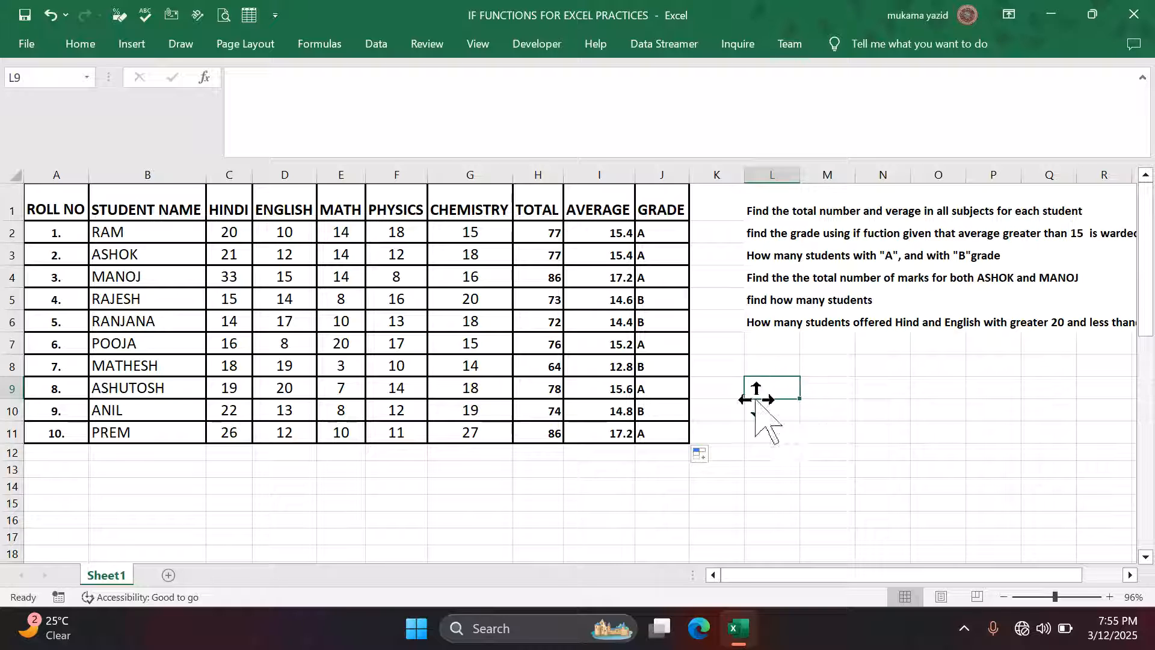
pyautogui.click(602, 469)
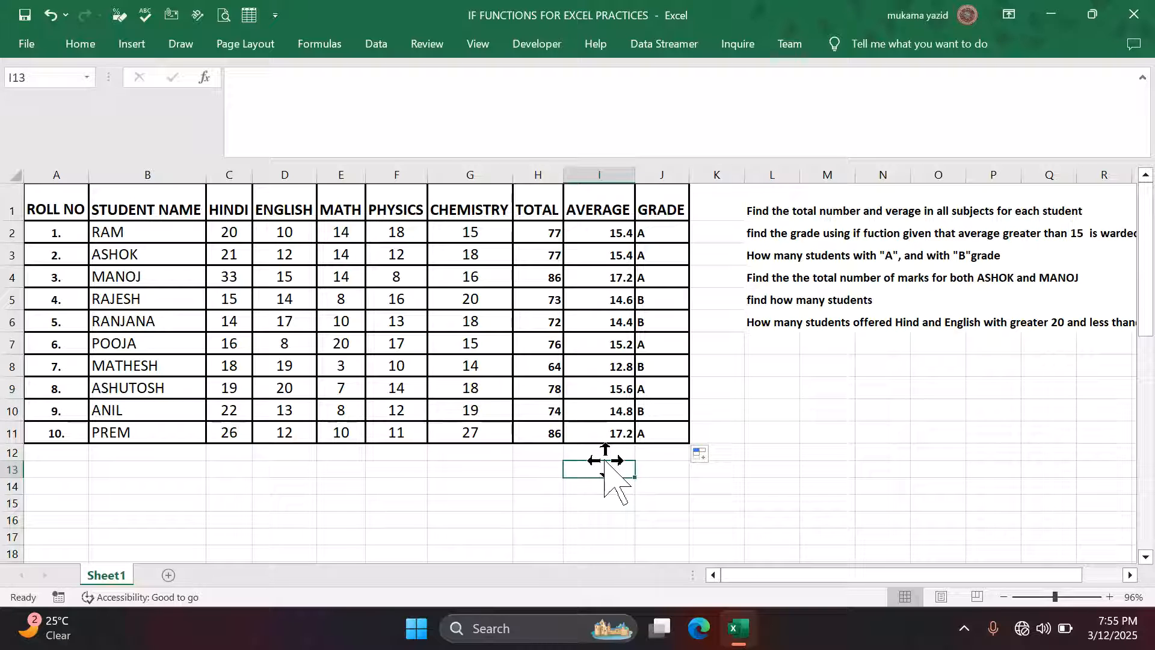
pyautogui.write('=')
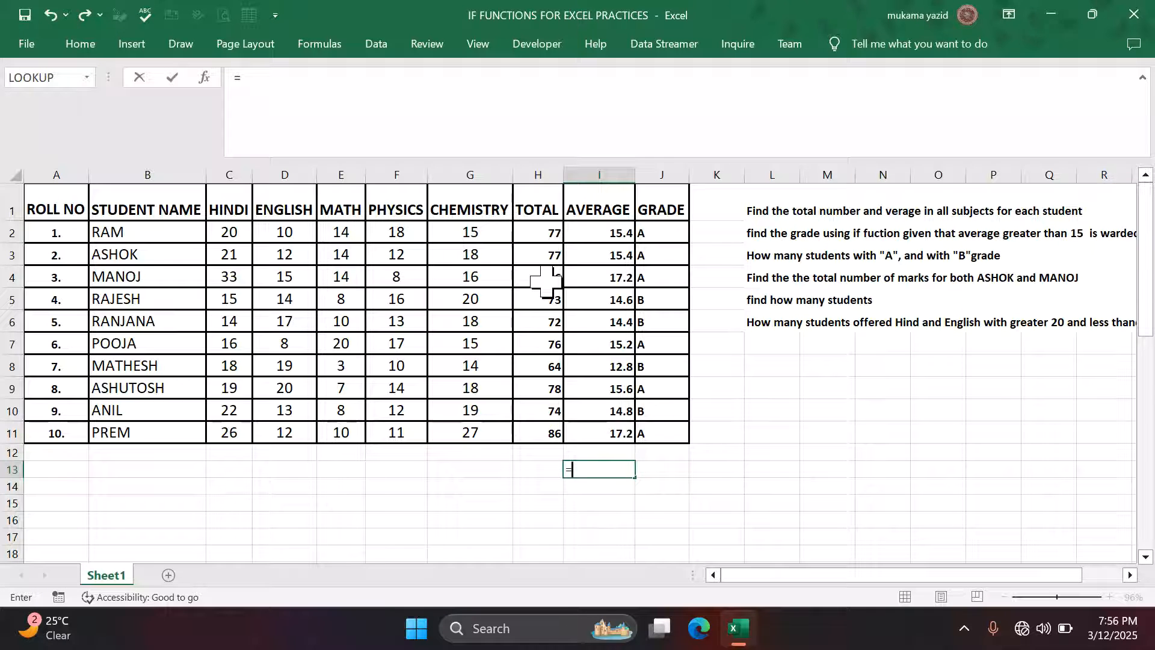
# - Enter =SUMIF(B2:B11,B3:B4, with names B2:B11 as range and ASHOK/MANOJ as criteria
pyautogui.write('sum')
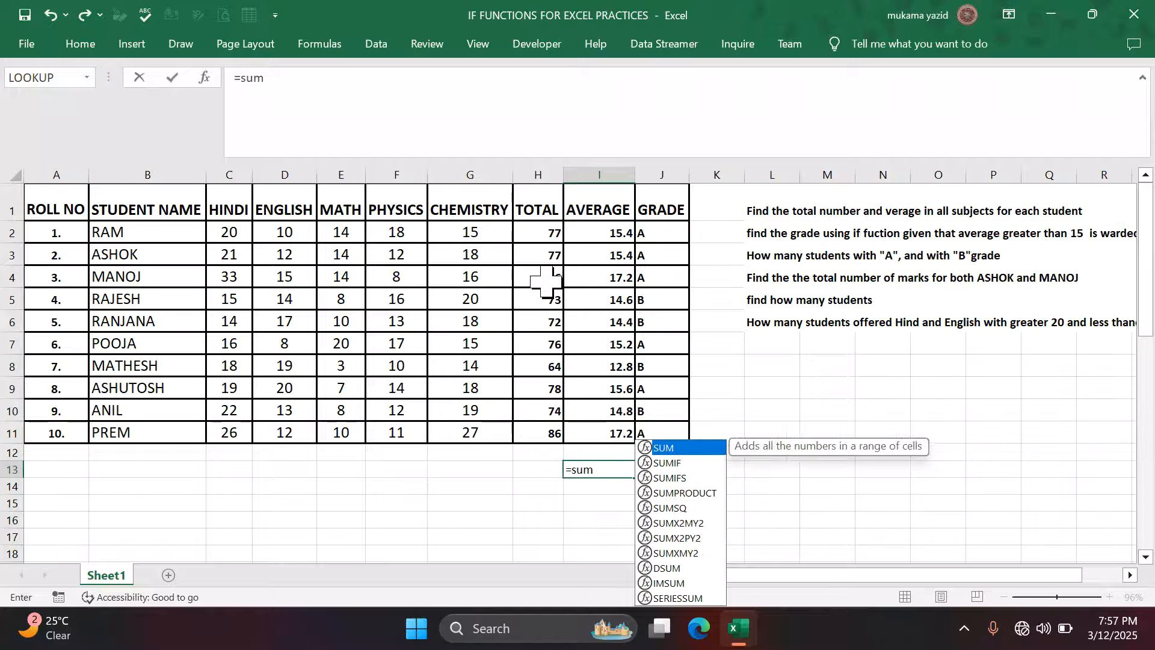
pyautogui.write('if')
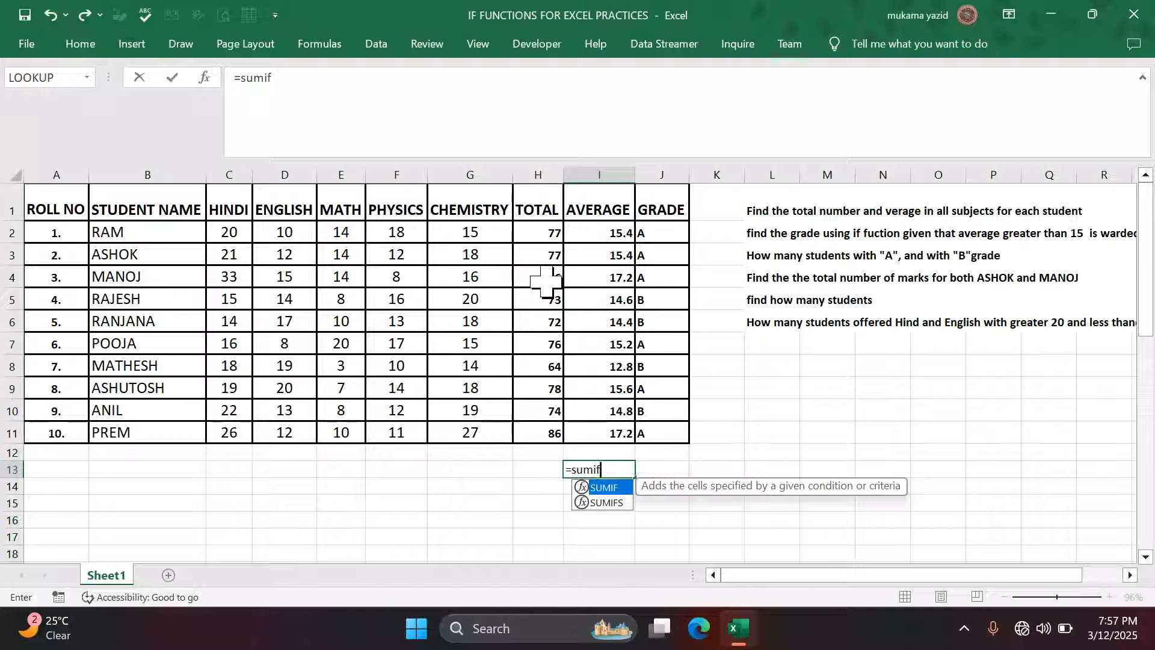
pyautogui.press('Tab')
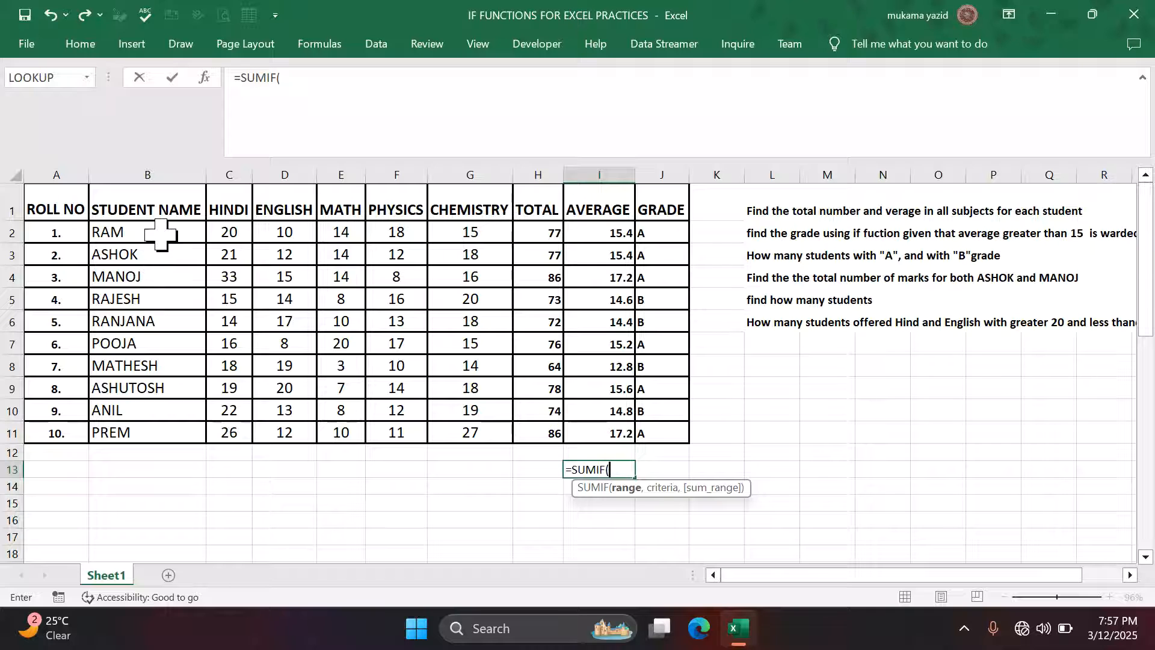
pyautogui.moveTo(161, 235); pyautogui.dragTo(155, 432)
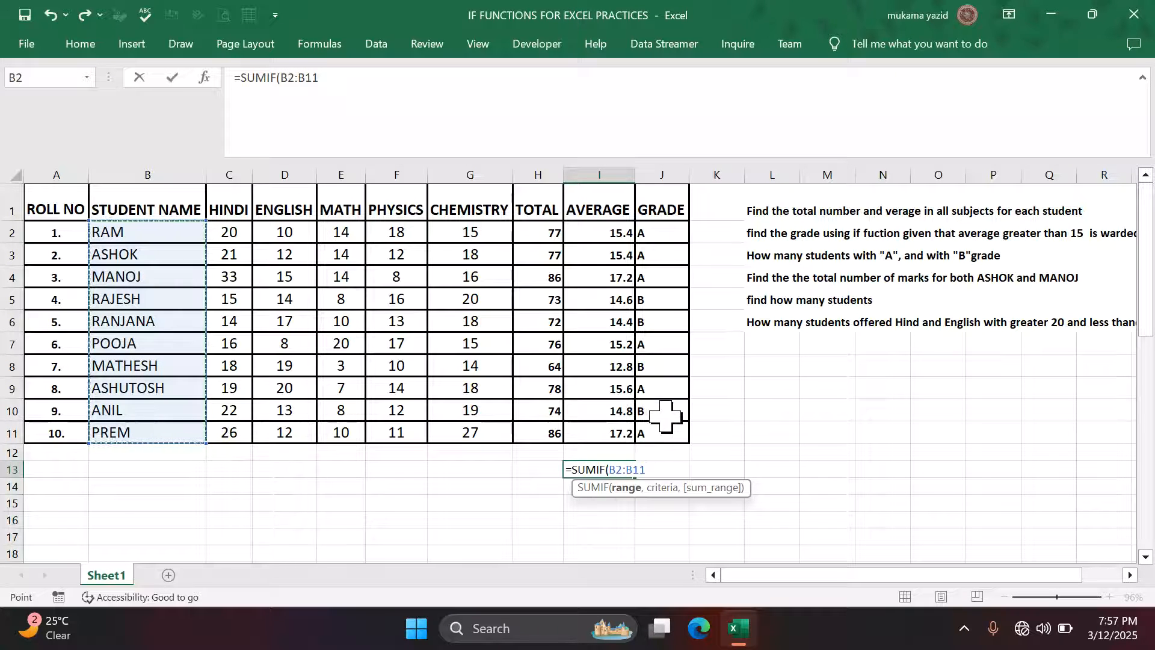
pyautogui.write(',')
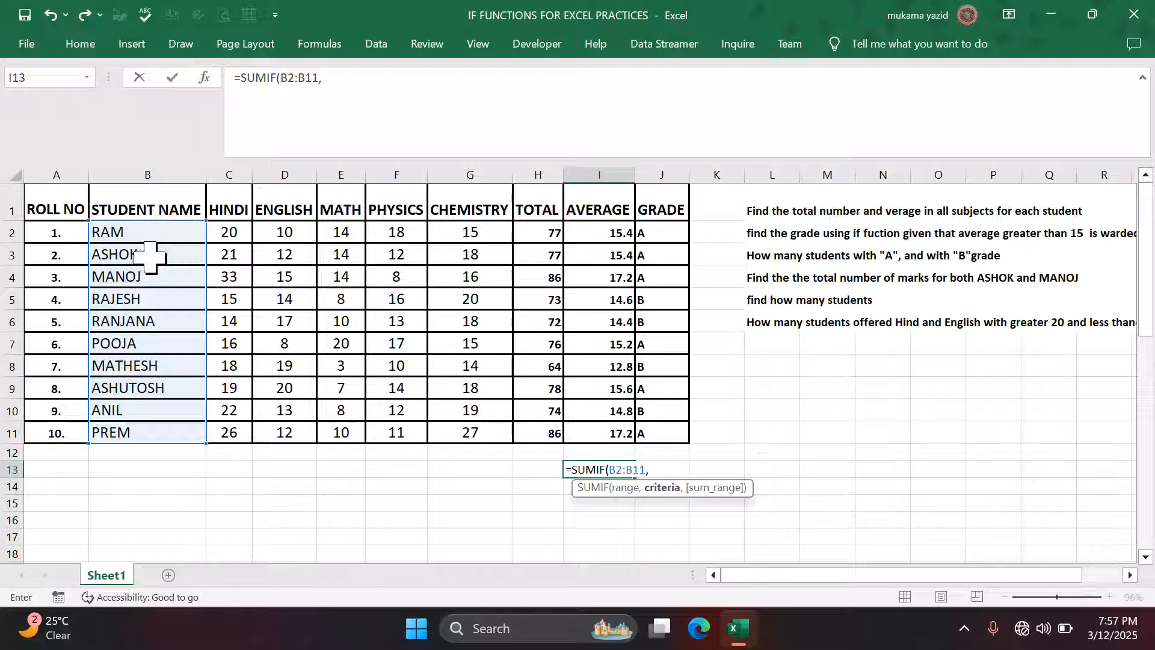
pyautogui.moveTo(149, 257); pyautogui.dragTo(148, 274)
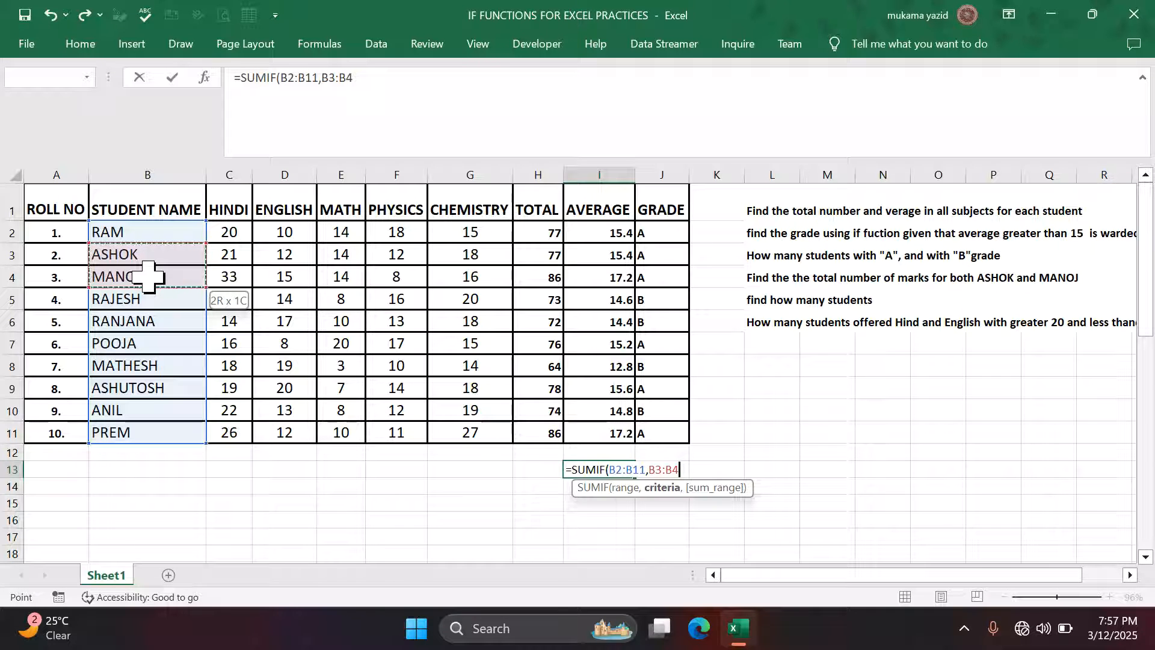
pyautogui.moveTo(148, 277); pyautogui.dragTo(148, 277)
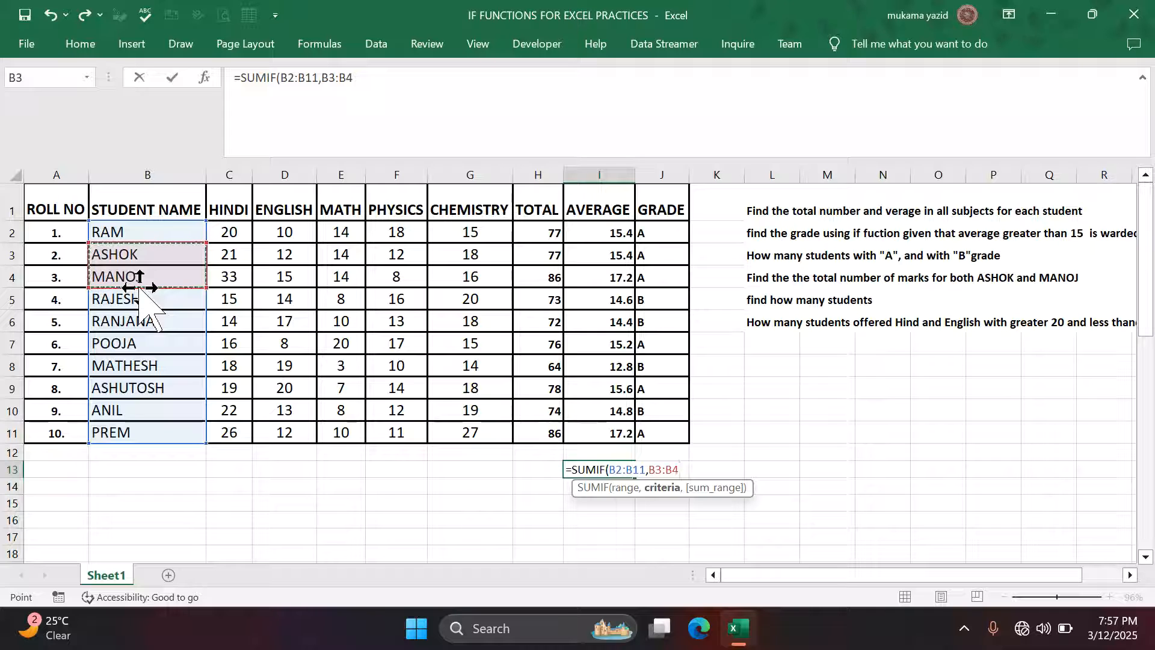
pyautogui.write(',')
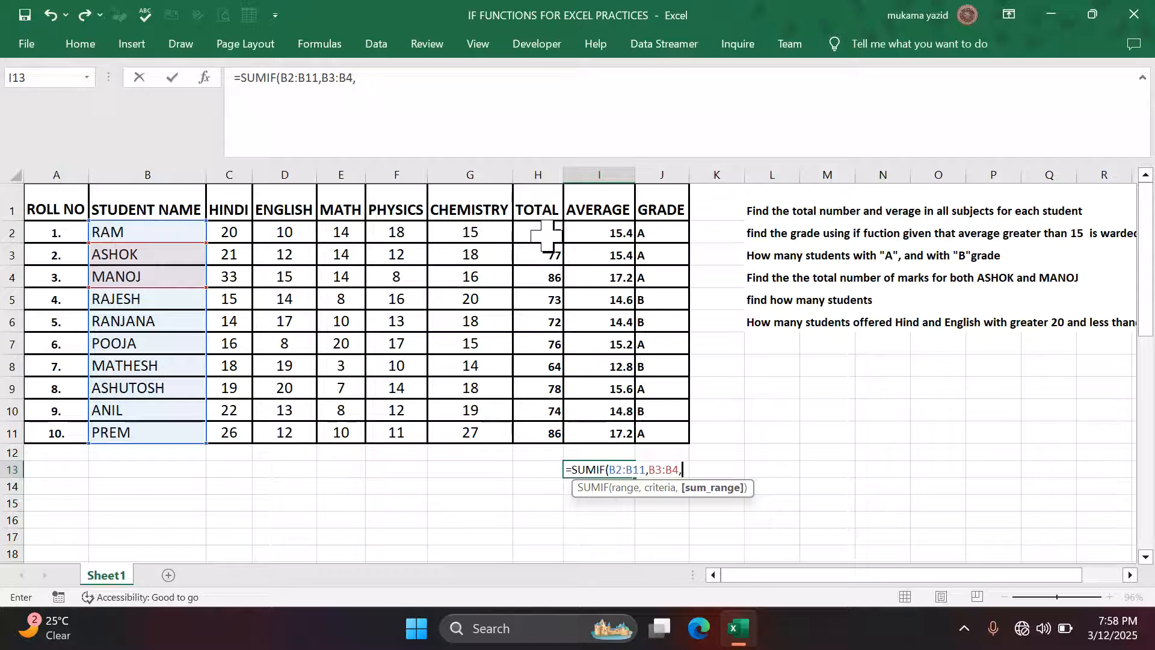
# - Add H2:H11 as the sum range, entering =SUMIF(B2:B11,B3:B4,H2:H11), which returns 0.0
pyautogui.moveTo(533, 238); pyautogui.dragTo(550, 430)
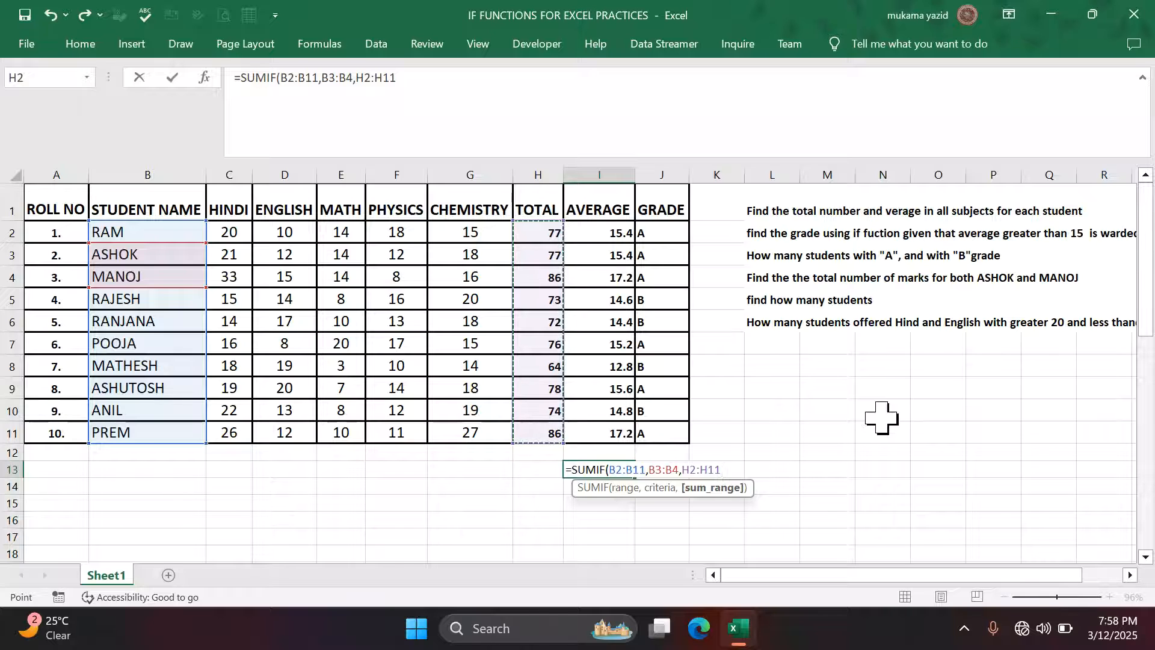
pyautogui.write(')')
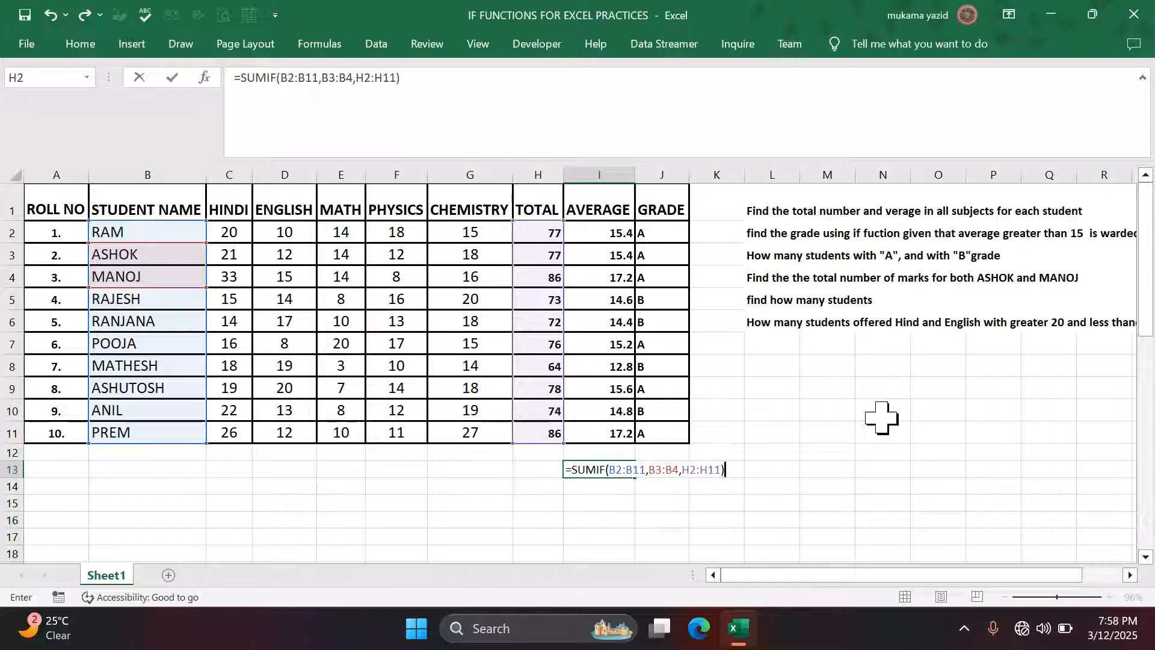
pyautogui.press('Return')
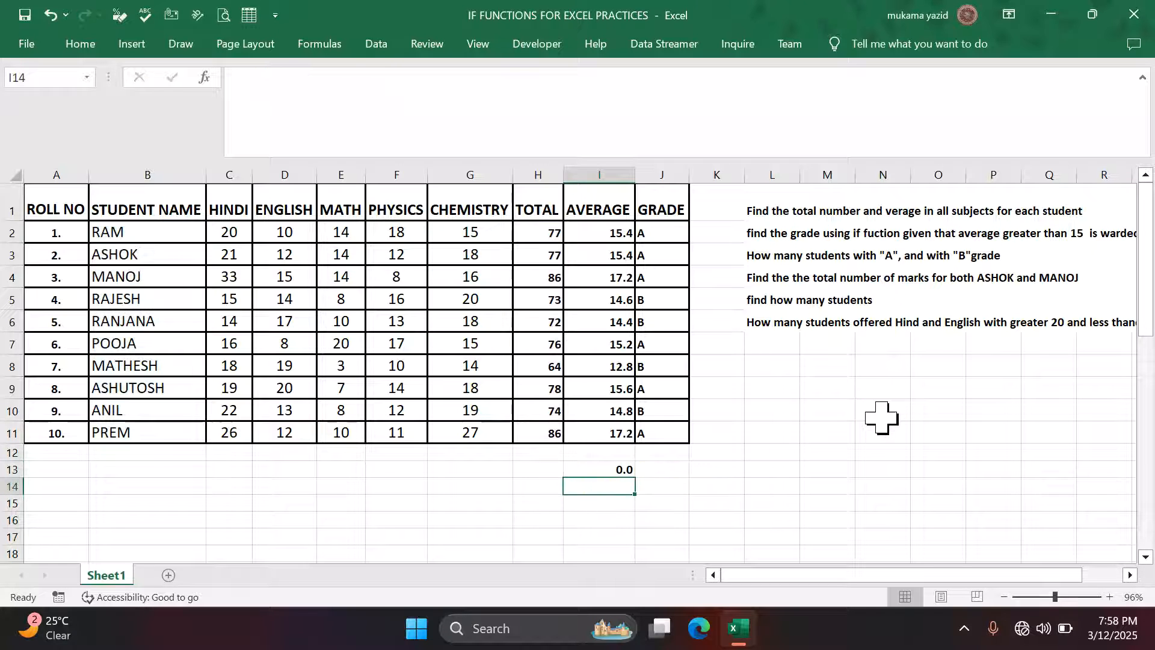
pyautogui.click(616, 471)
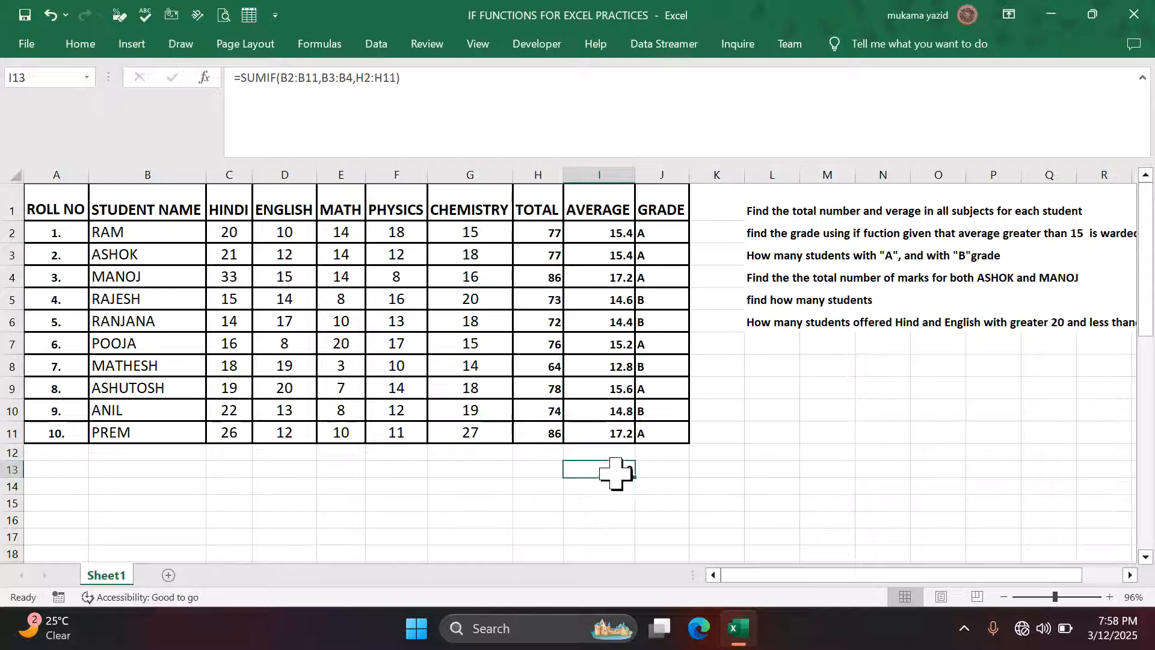
# - Turn it into the array formula {=SUM(SUMIF(B2:B11,B3:B4,H2:H11))}, returning 163.0
pyautogui.click(258, 79)
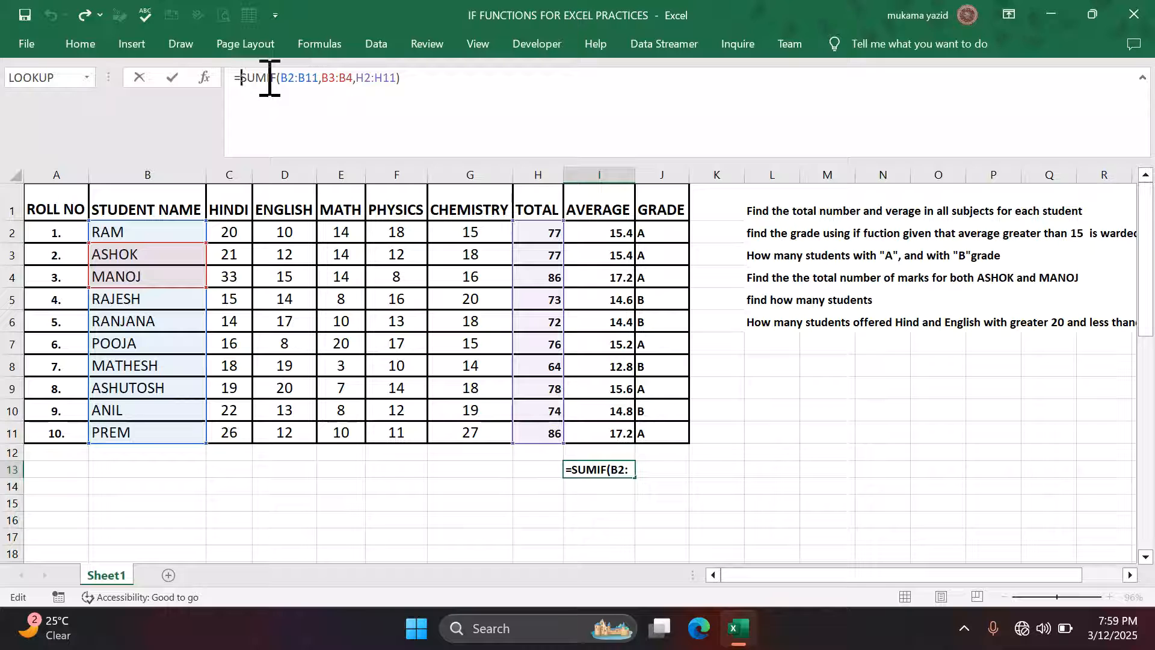
pyautogui.write('sum')
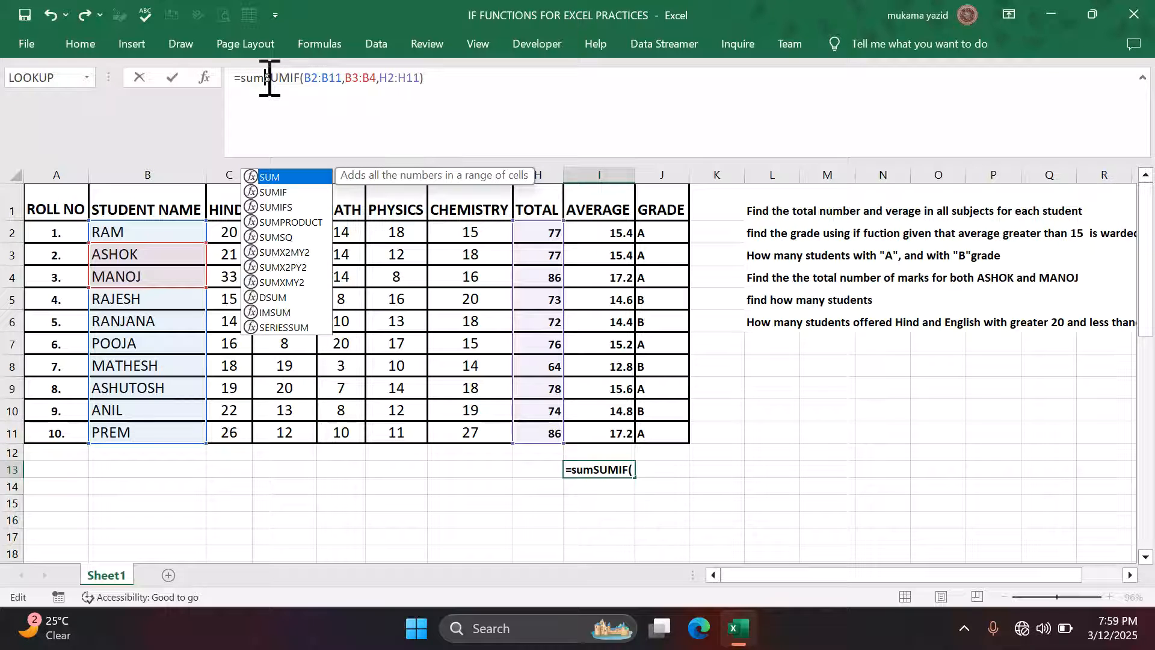
pyautogui.press('Tab')
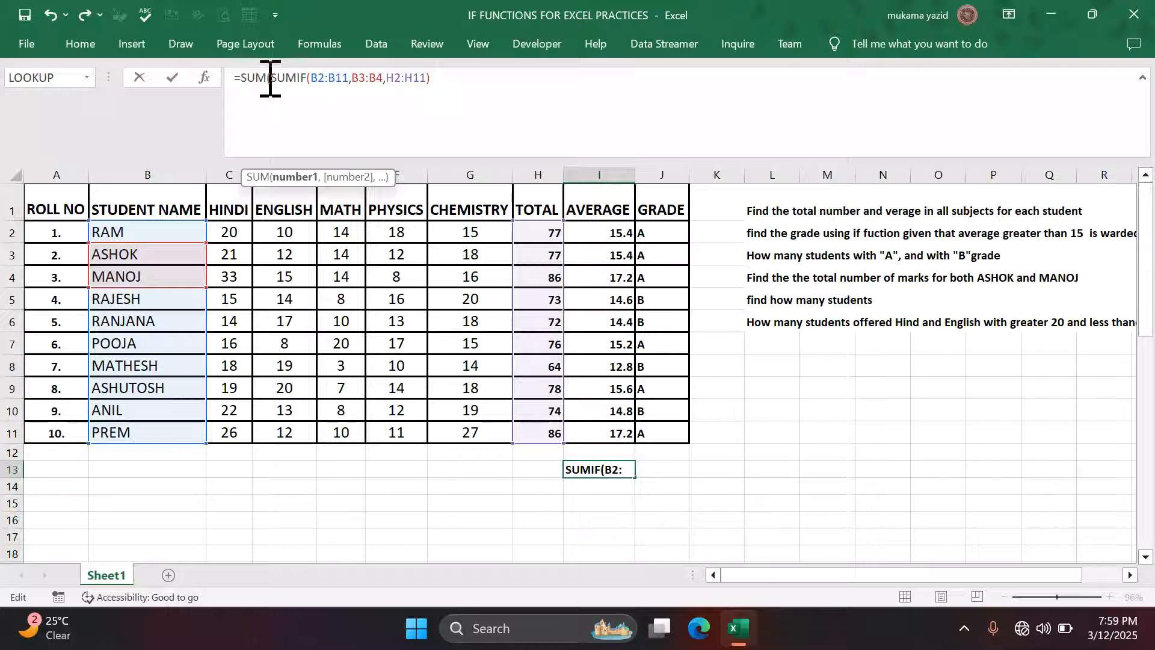
pyautogui.click(452, 78)
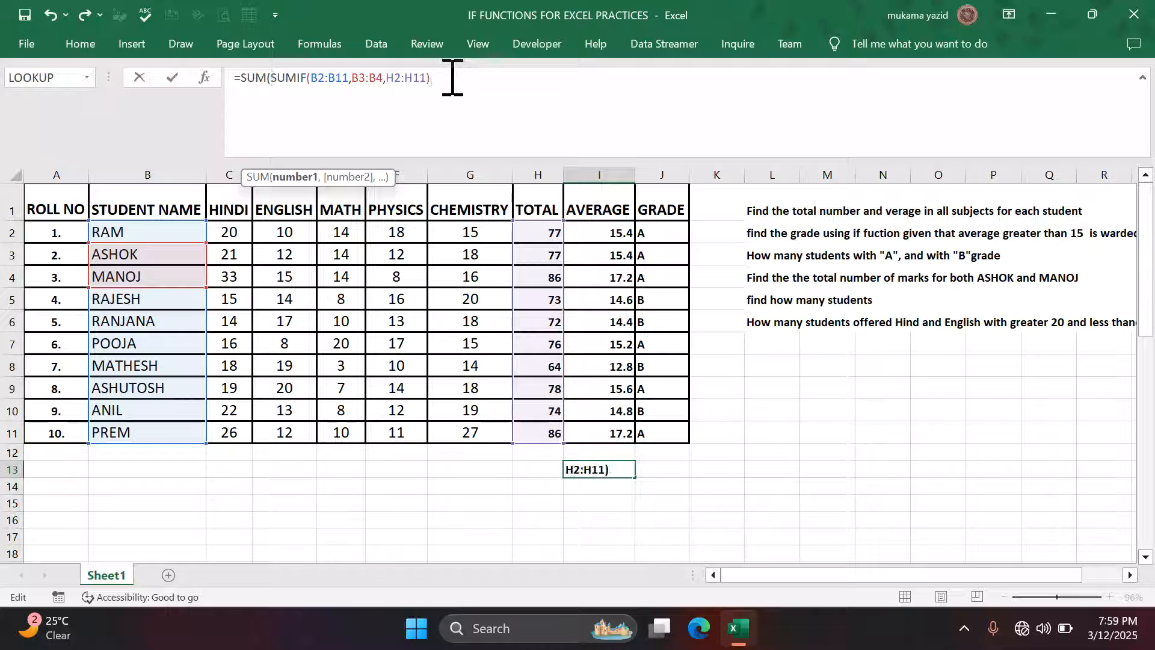
pyautogui.write(')')
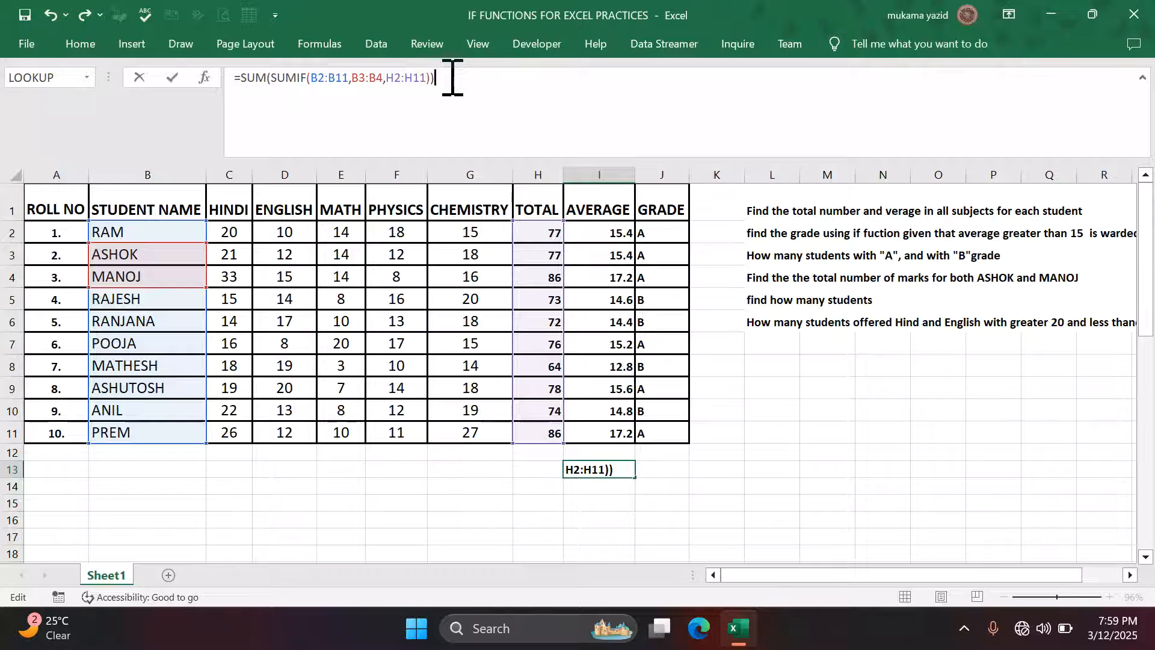
pyautogui.hotkey('ctrl', 'shift', 'Return')
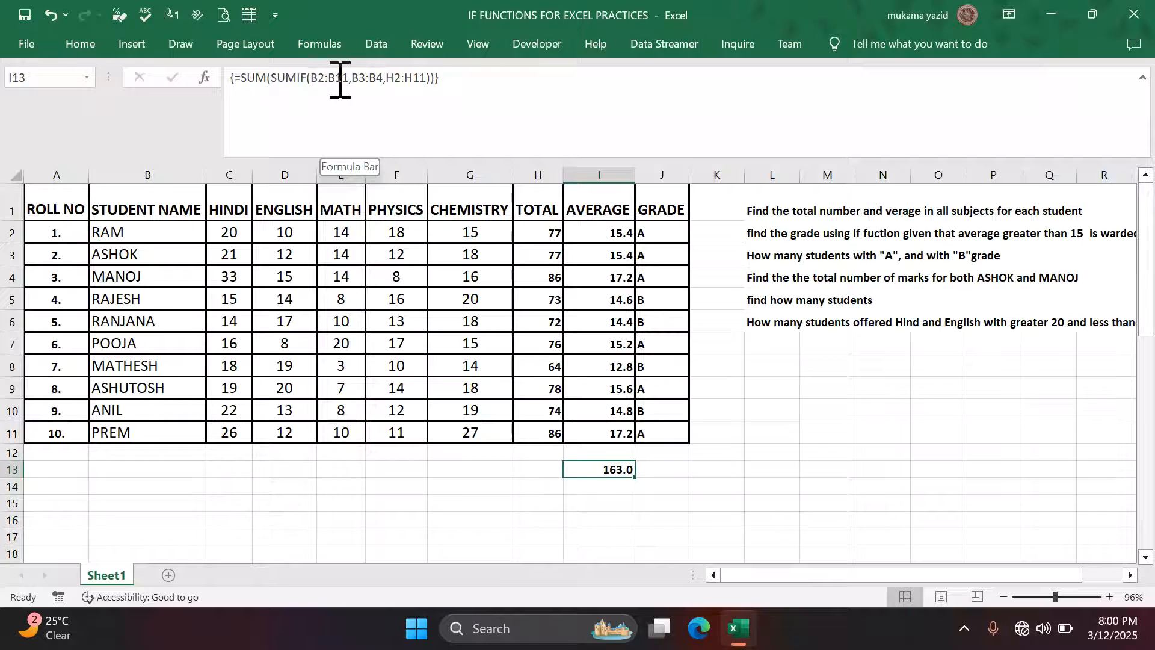
# - Change the criteria to B3:B5 and re-enter it as an array formula, returning 236.0
pyautogui.click(385, 78)
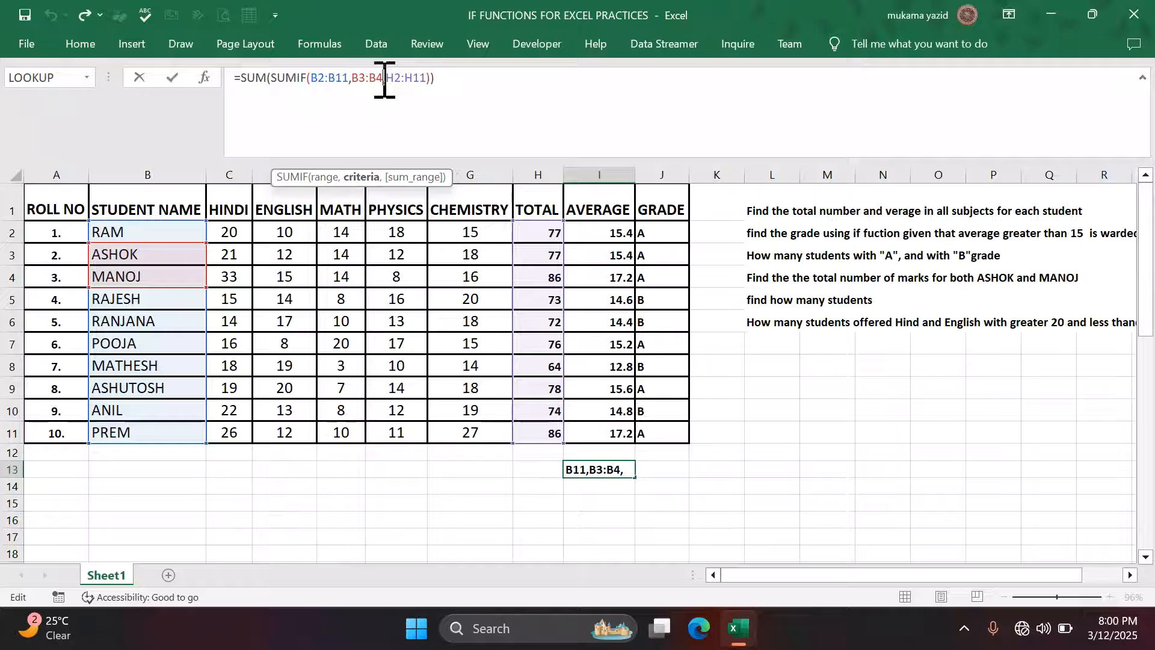
pyautogui.press('BackSpace')
pyautogui.press('BackSpace')
pyautogui.press('BackSpace')
pyautogui.press('BackSpace')
pyautogui.press('BackSpace')
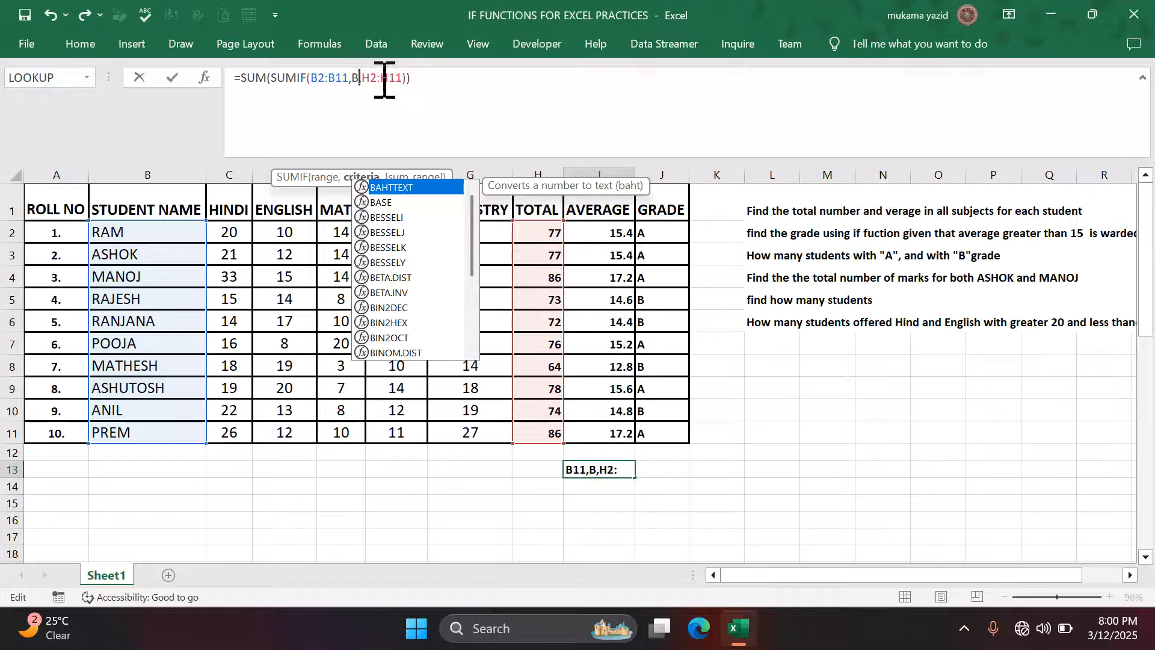
pyautogui.click(131, 256)
pyautogui.moveTo(132, 256); pyautogui.dragTo(129, 299)
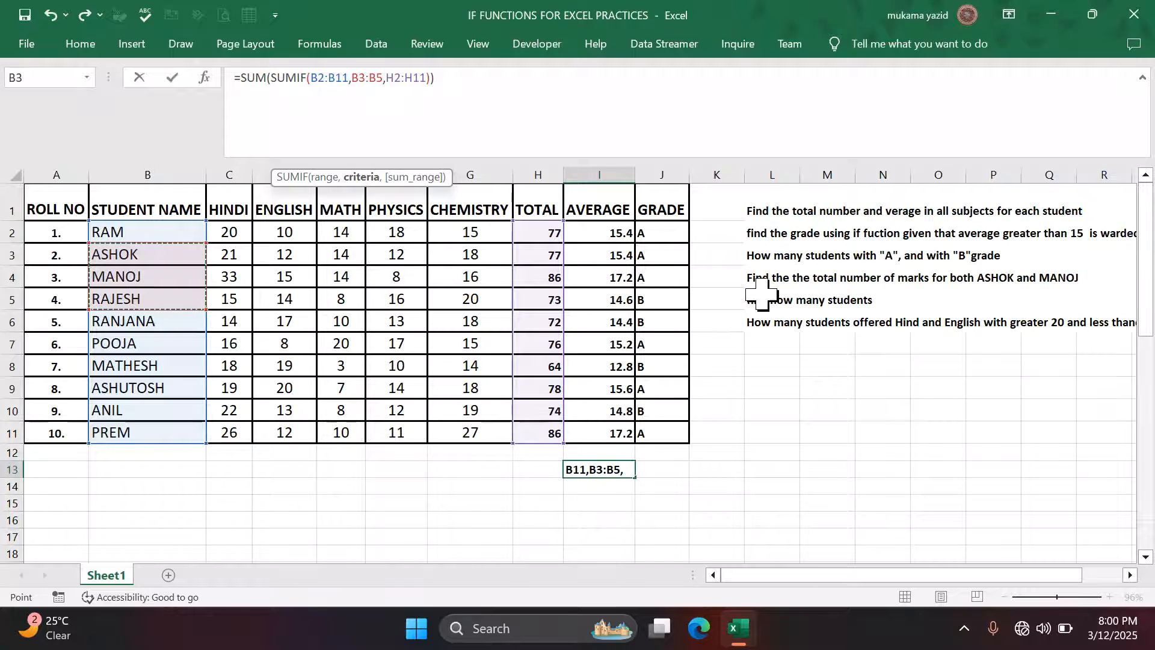
pyautogui.press('Return')
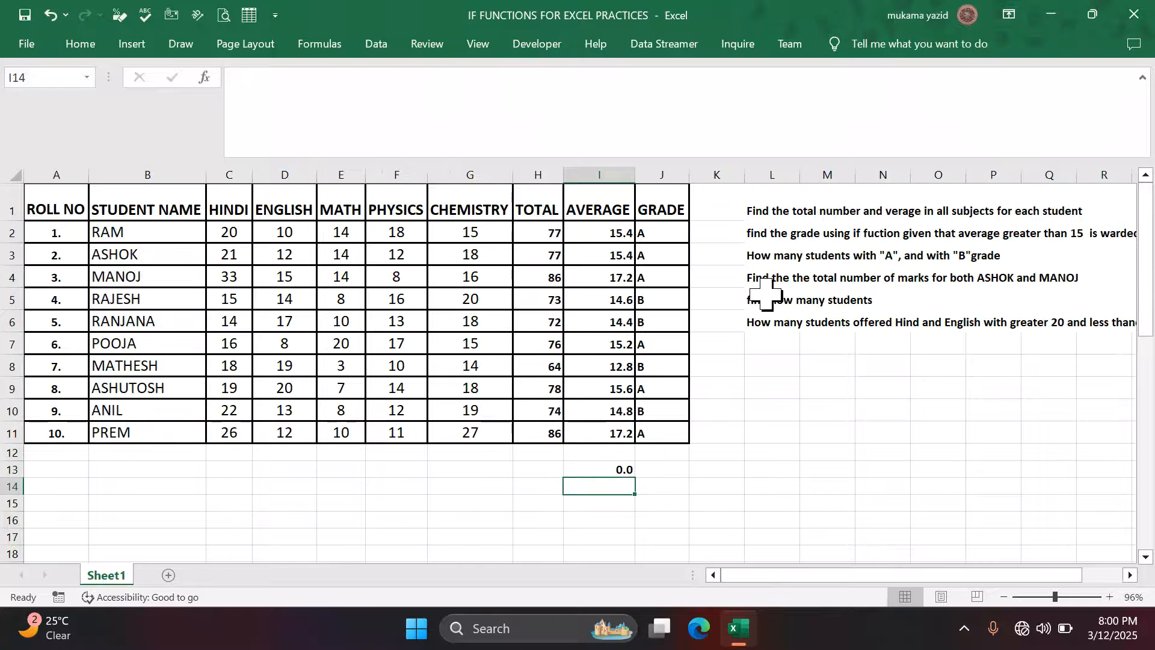
pyautogui.click(612, 471)
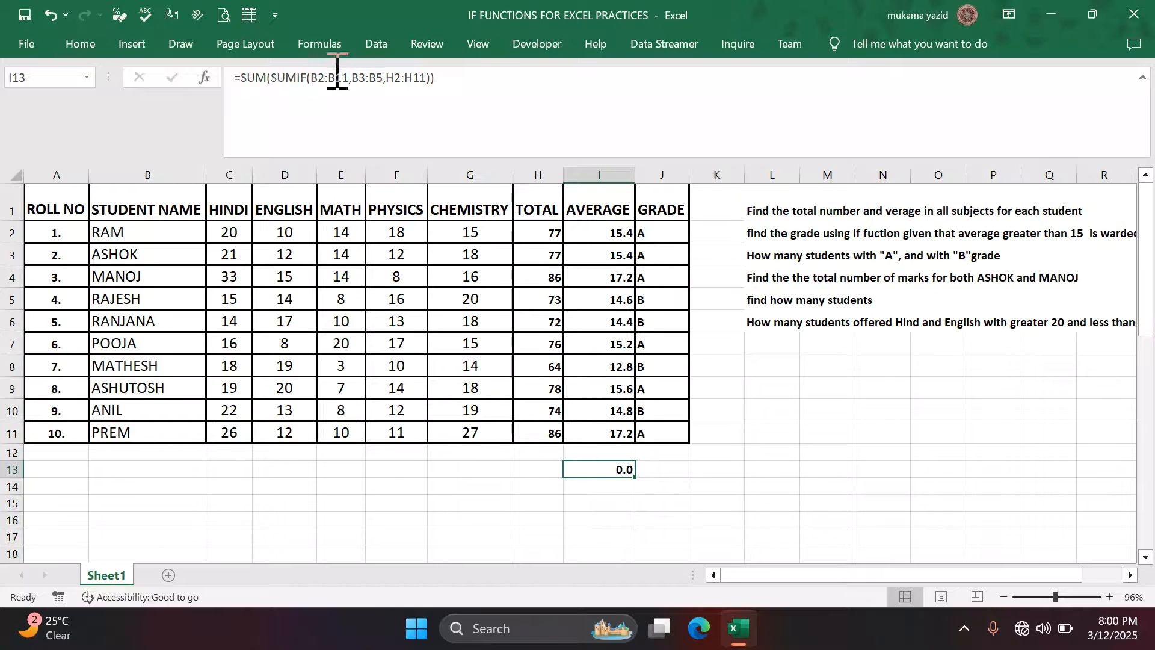
pyautogui.doubleClick(596, 468)
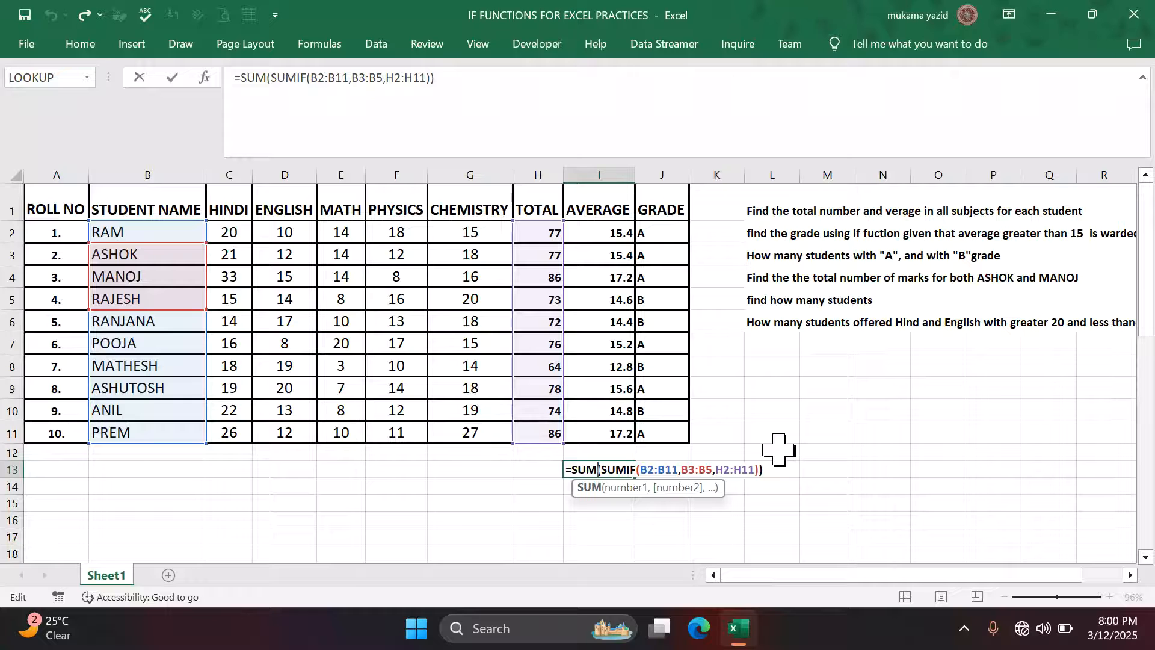
pyautogui.hotkey('ctrl', 'shift', 'Return')
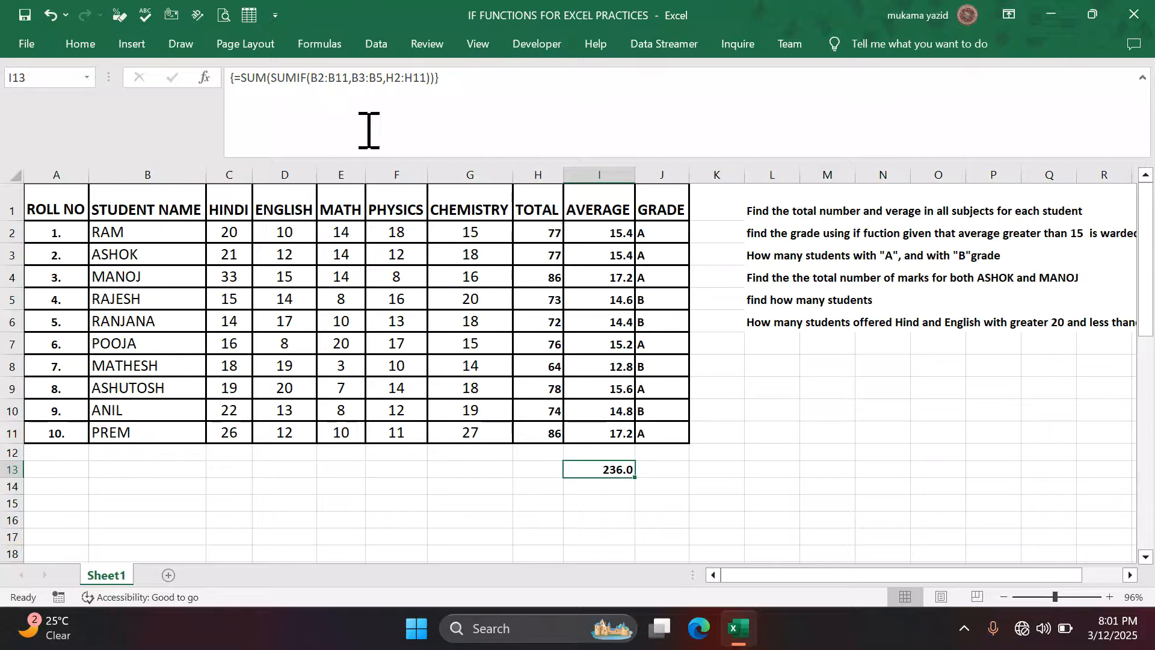
# - Change I13's criteria range from B3:B5 to B3:B4 and re-enter it as an array formula
pyautogui.click(384, 82)
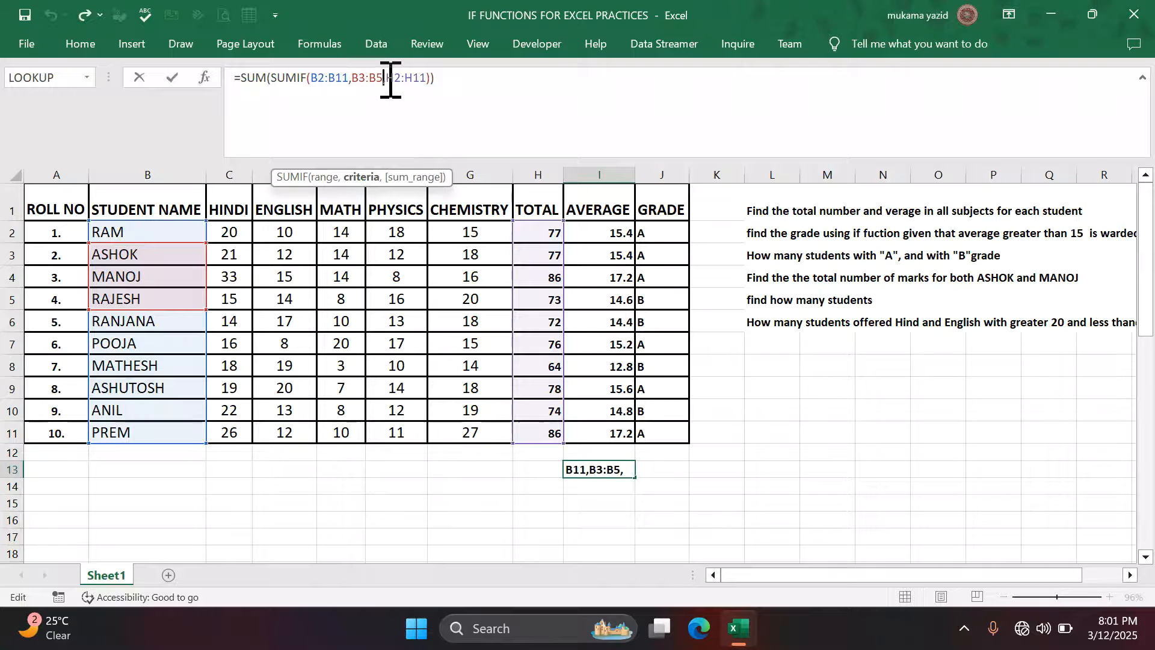
pyautogui.press('BackSpace')
pyautogui.press('BackSpace')
pyautogui.press('BackSpace')
pyautogui.press('BackSpace')
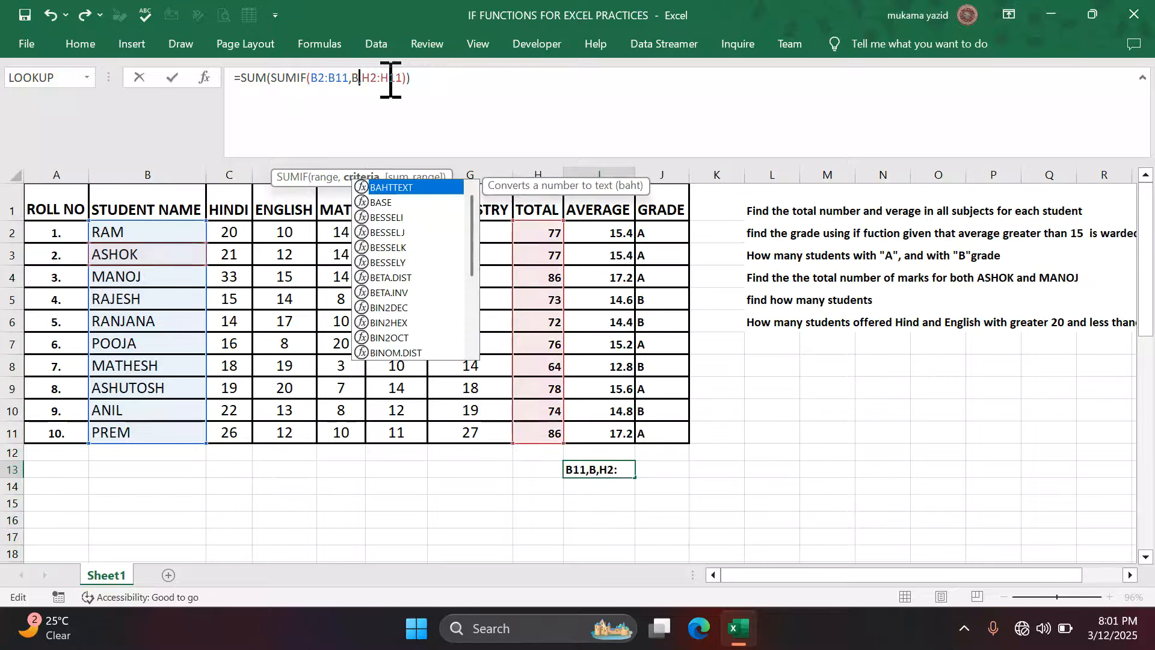
pyautogui.press('BackSpace')
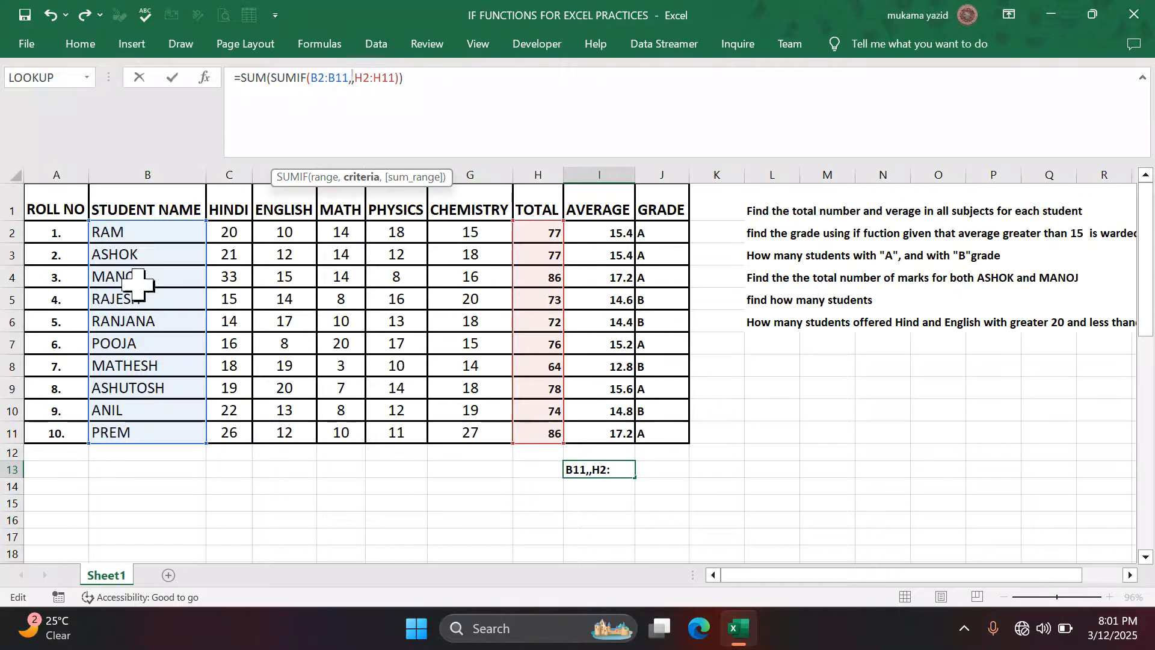
pyautogui.click(148, 253)
pyautogui.moveTo(148, 254); pyautogui.dragTo(151, 276)
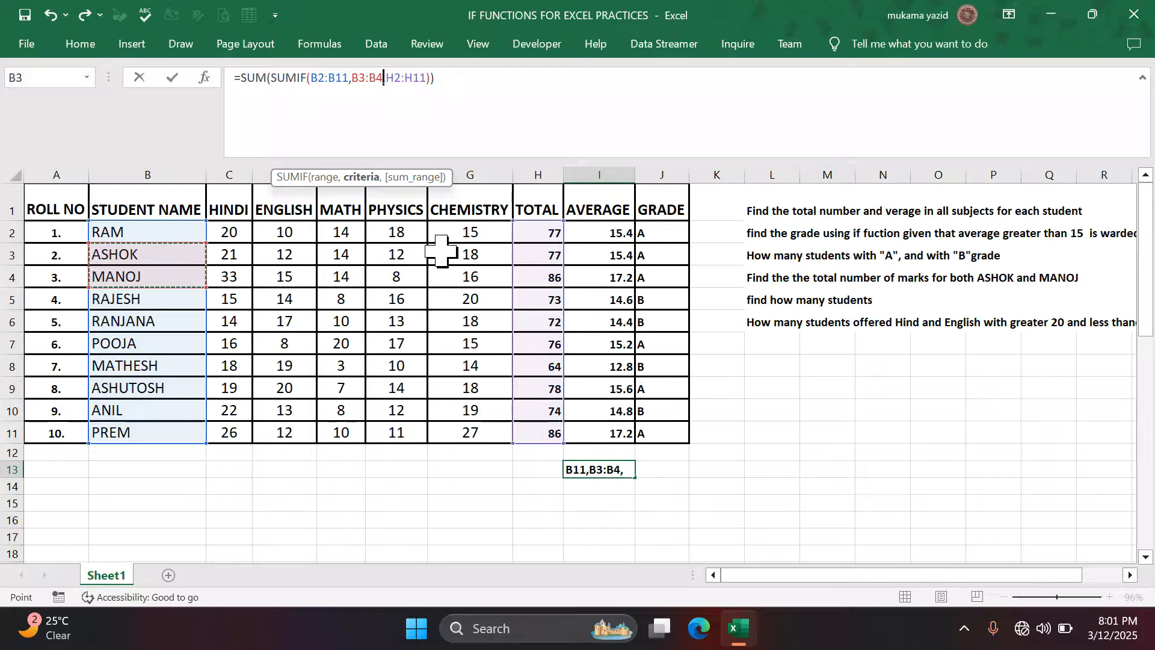
pyautogui.press('Return')
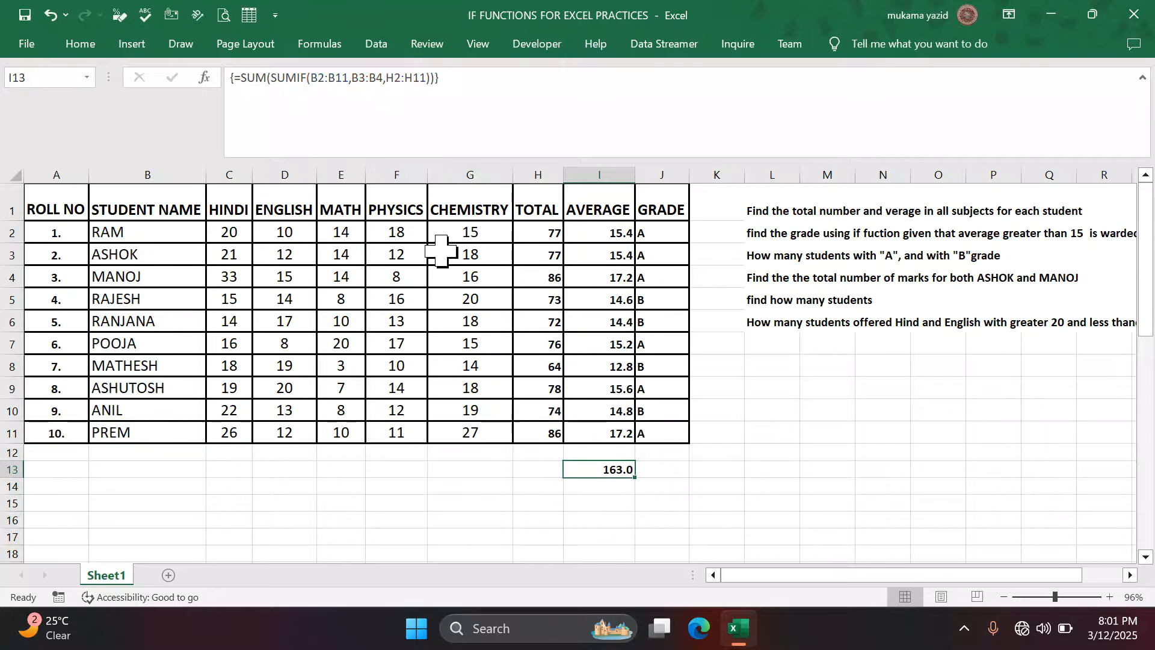